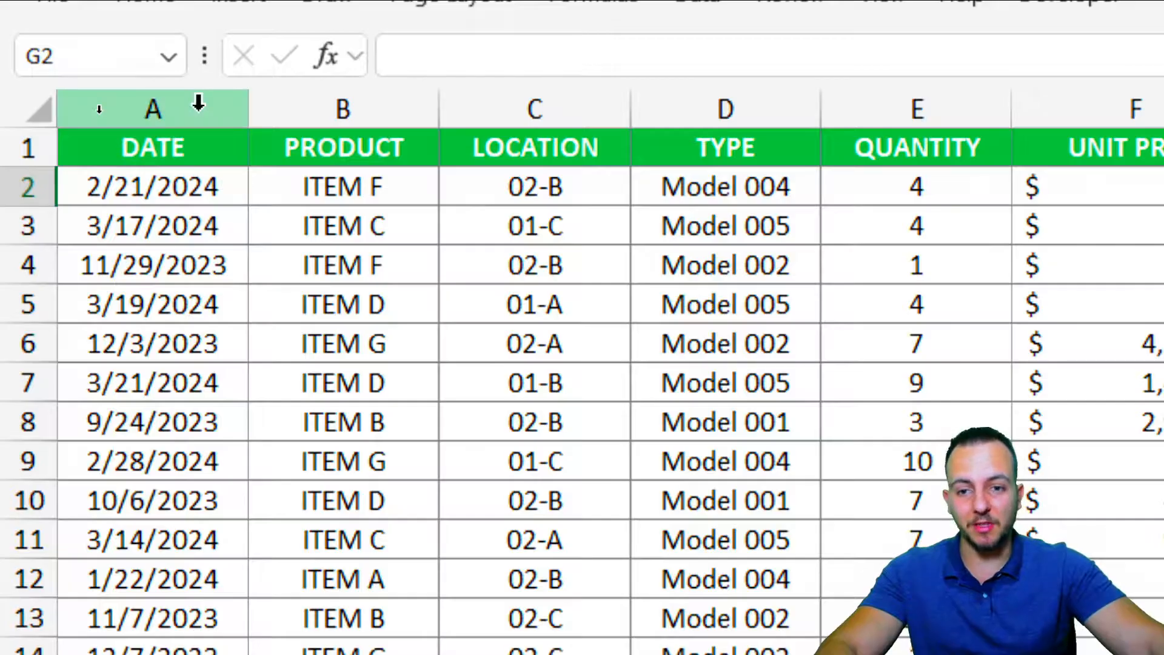
- Review the SALES table's columns, including UNIT PRICE and the empty UNIT COST column, down to the last row
click(383, 104)
click(465, 100)
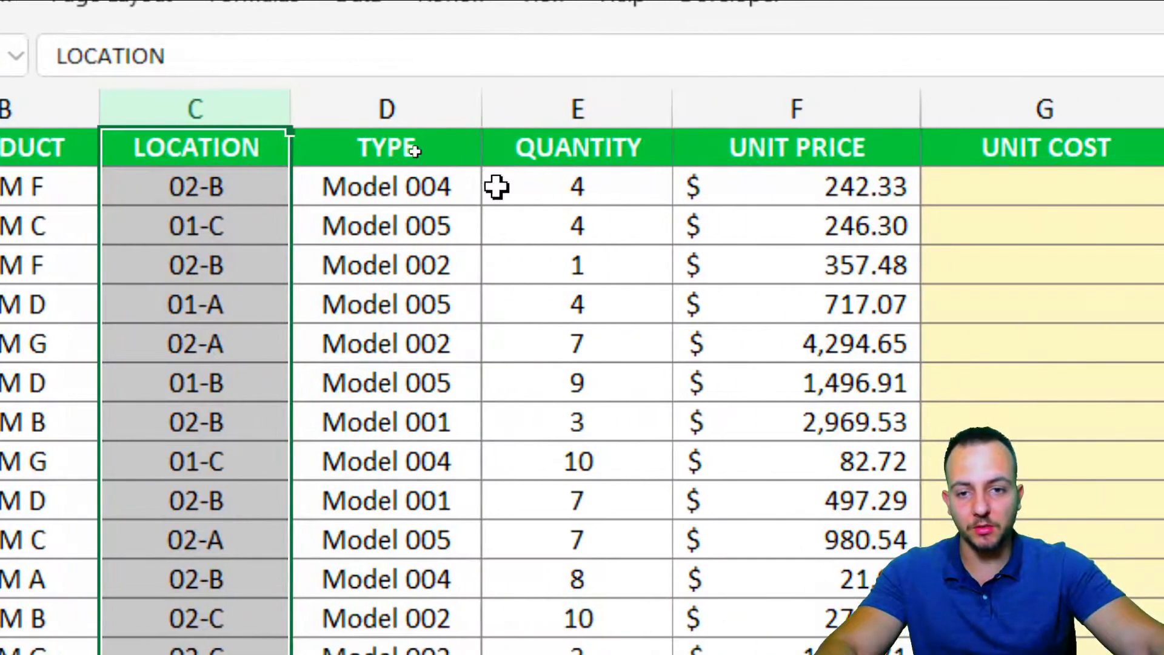
click(810, 109)
click(883, 107)
click(549, 87)
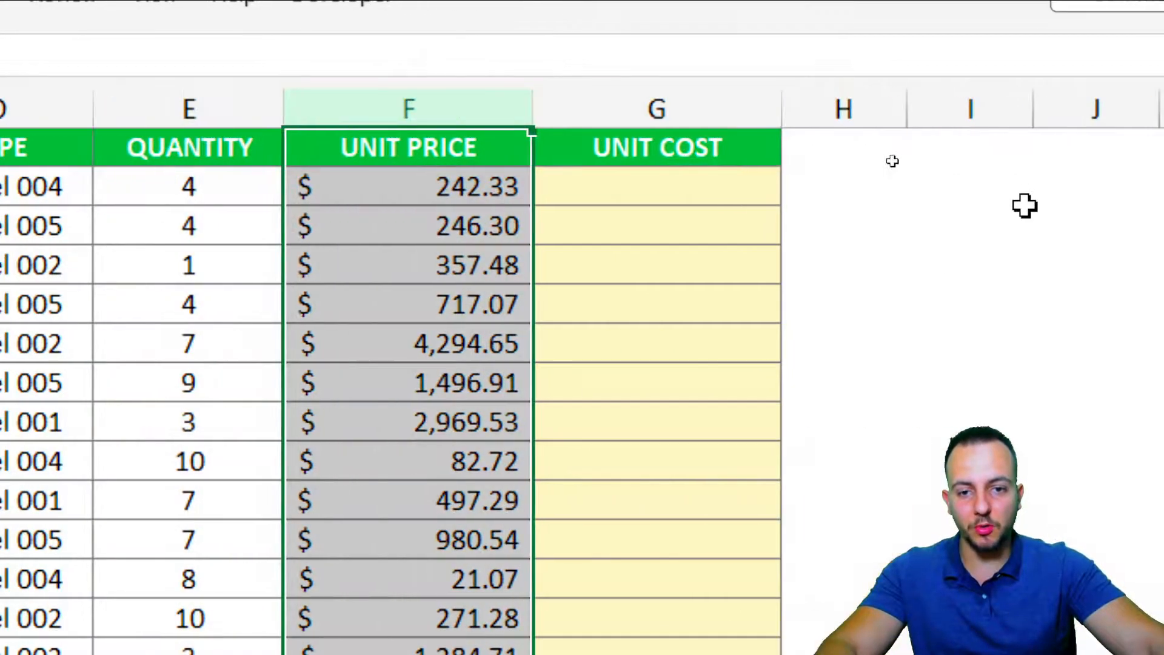
click(809, 109)
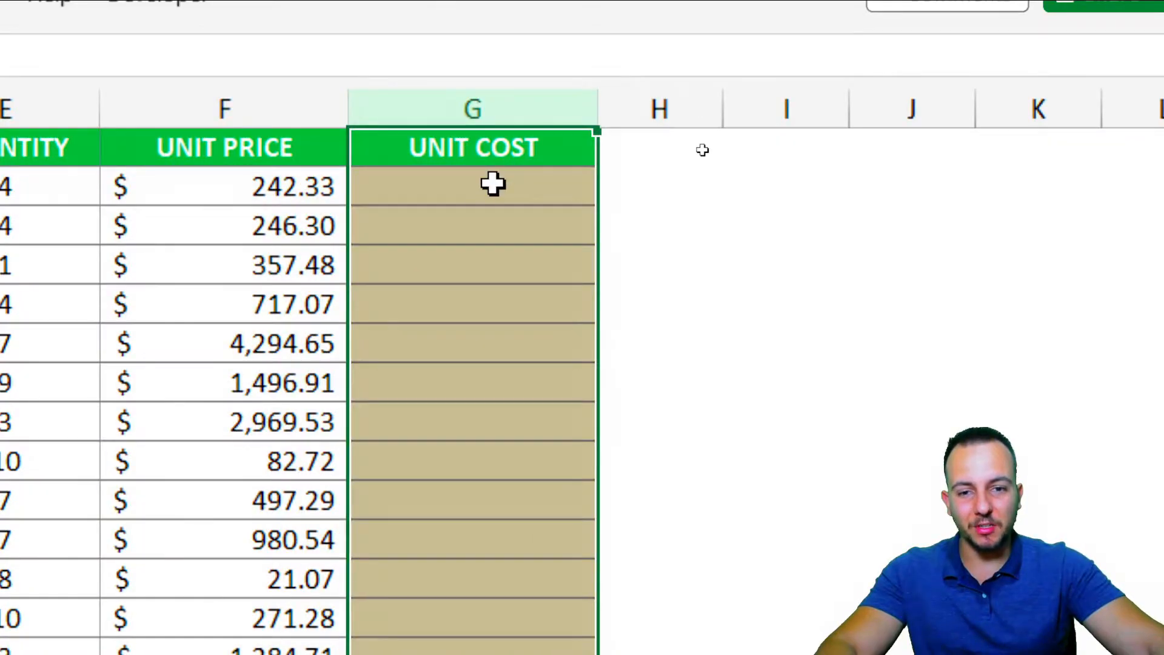
click(492, 184)
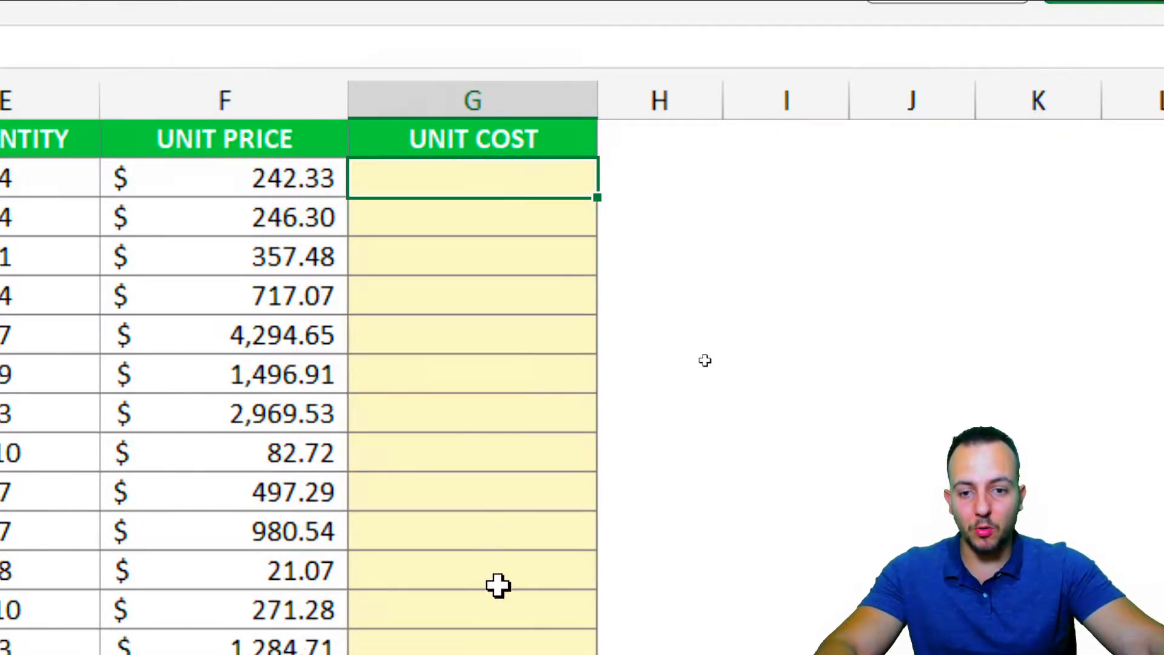
click(521, 76)
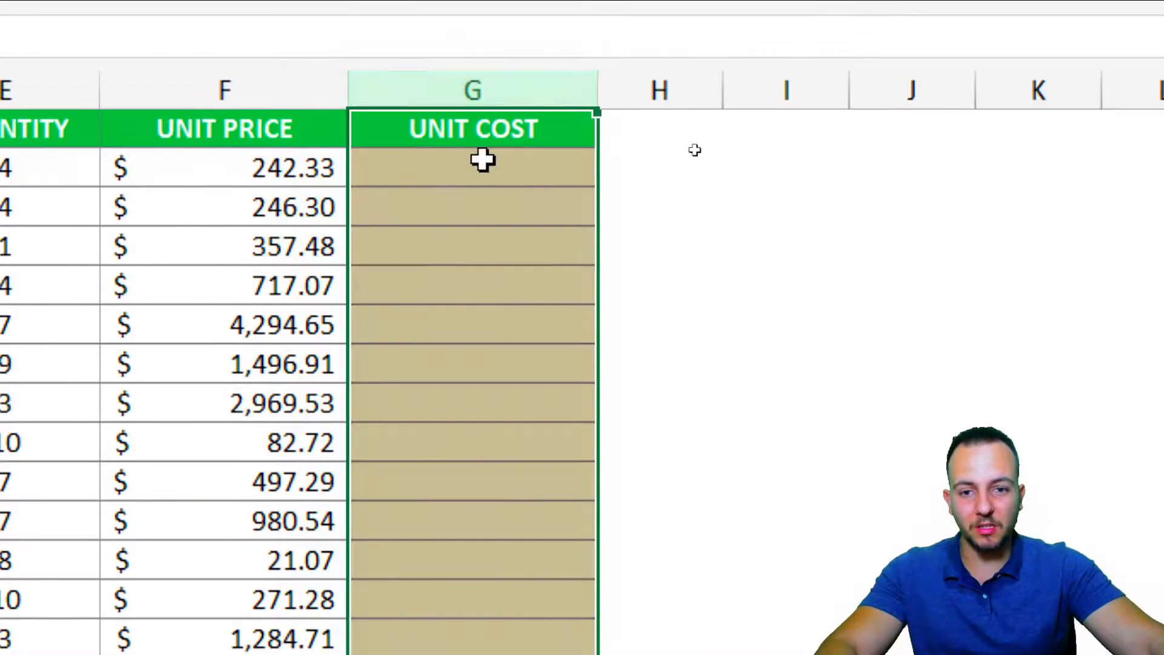
scroll(492, 292, down, 8)
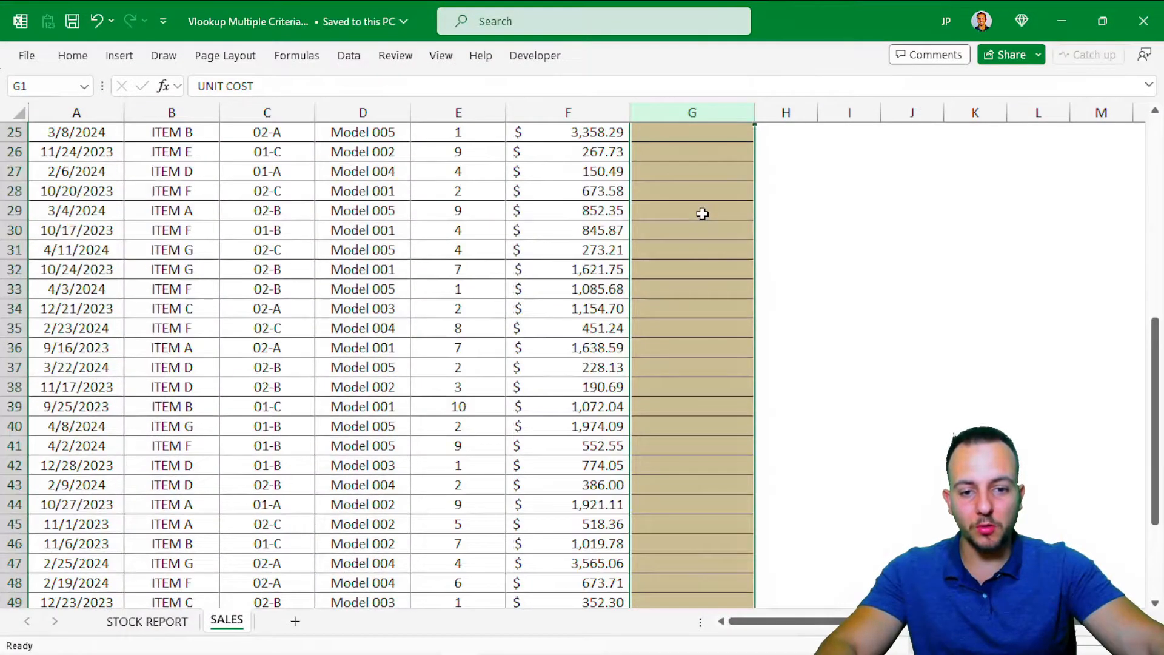
scroll(702, 213, down, 7)
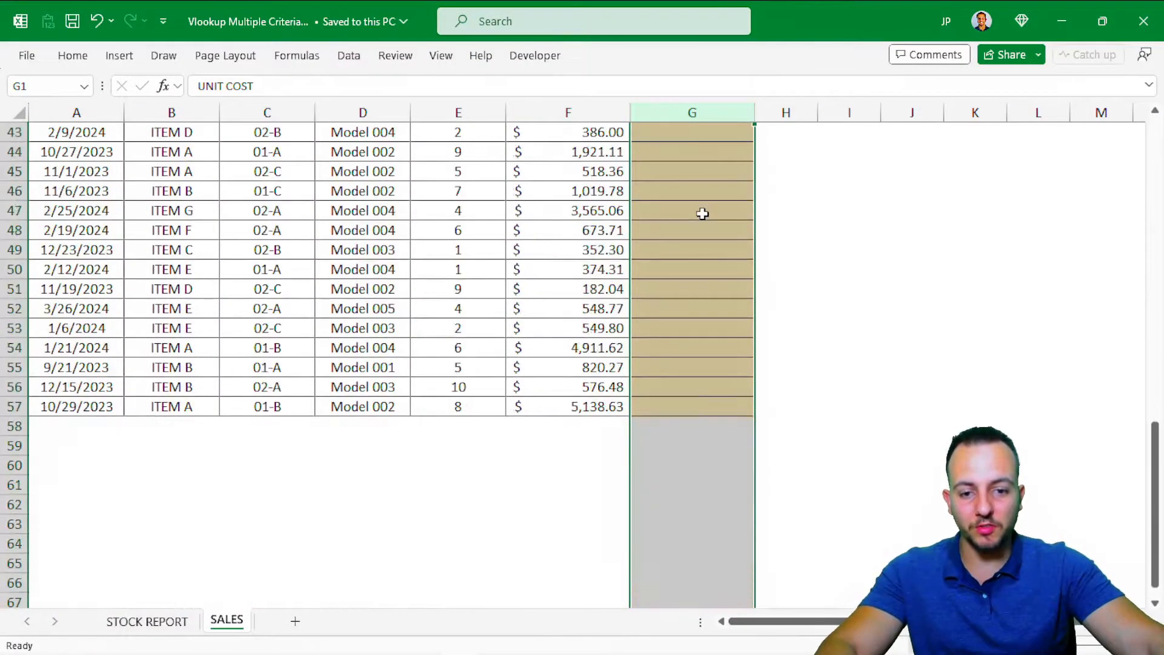
scroll(702, 214, up, 15)
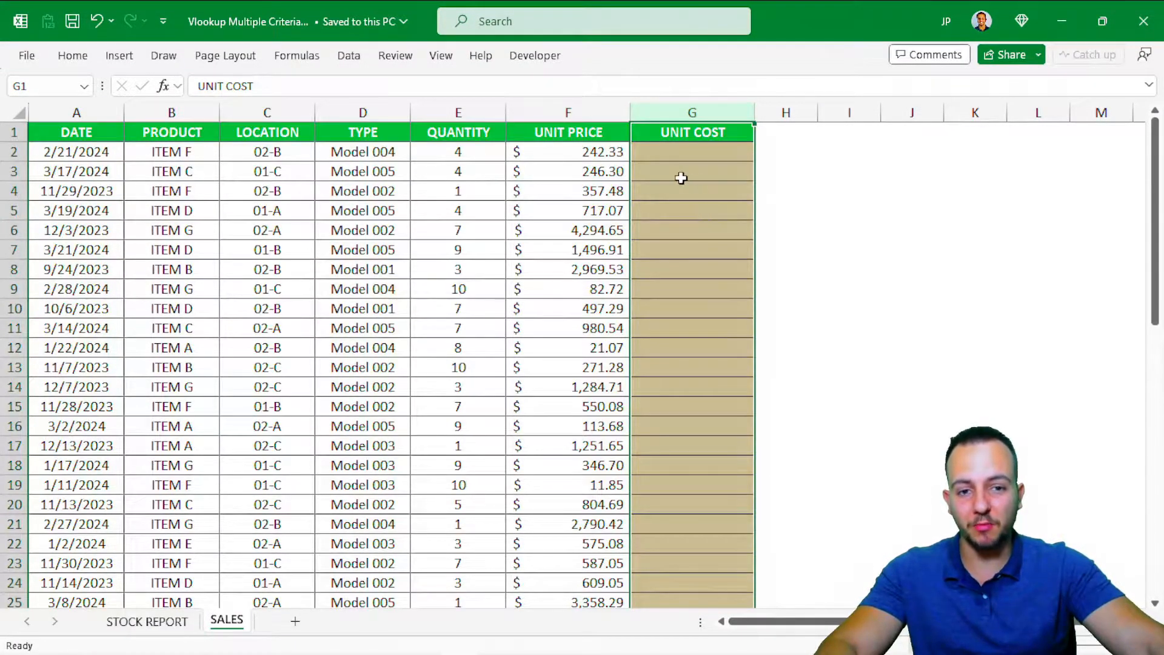
click(714, 156)
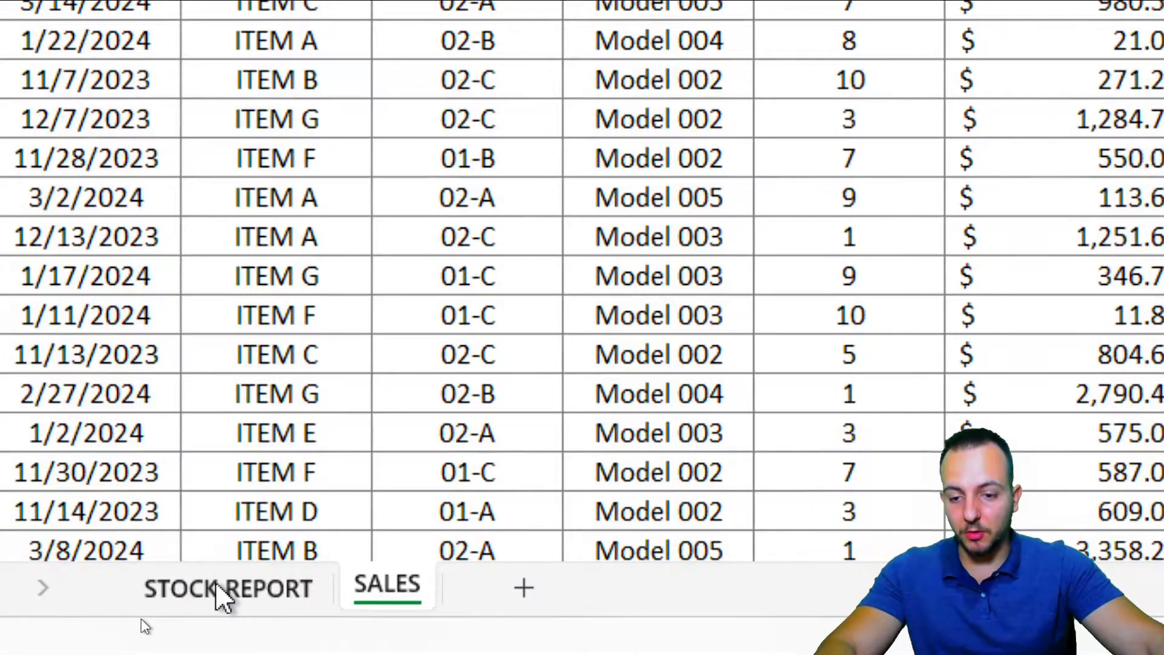
- Look over the STOCK REPORT sheet, then highlight the PRODUCT, LOCATION and TYPE columns on the SALES sheet as the matching criteria
click(147, 620)
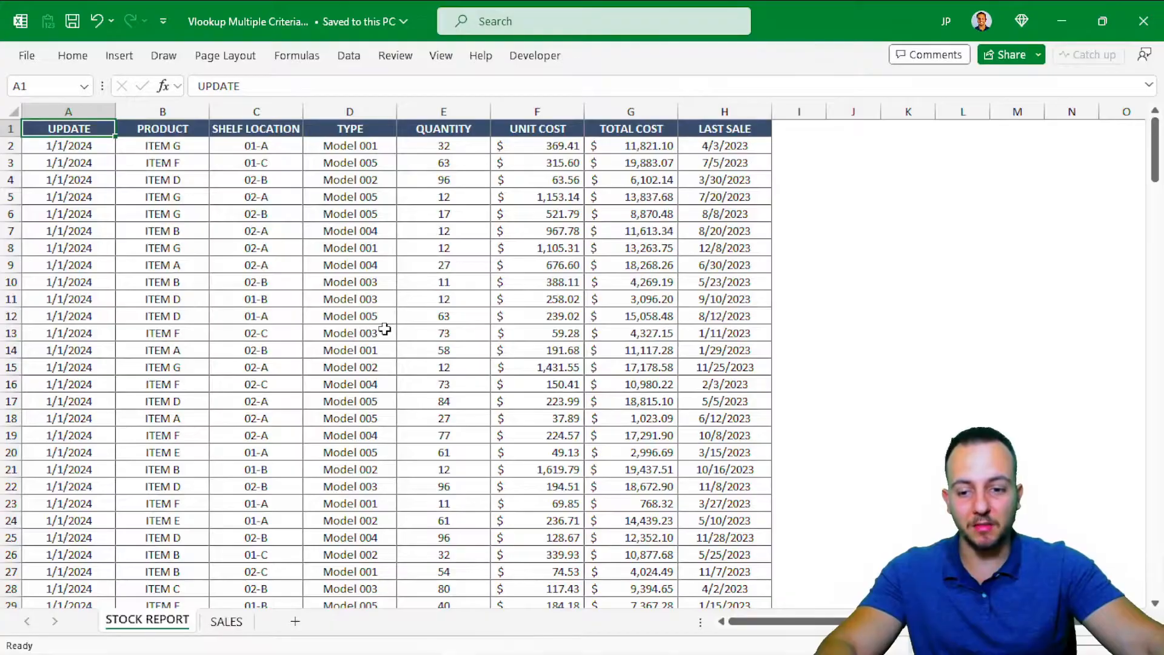
key(ctrl+Page_Down)
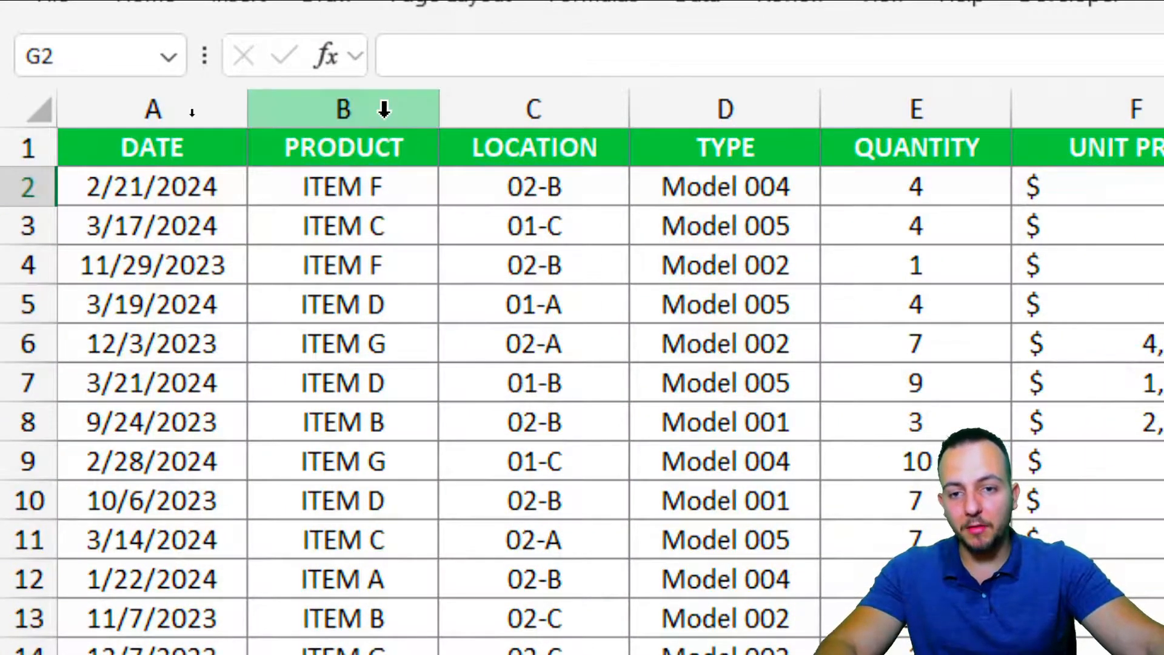
click(384, 109)
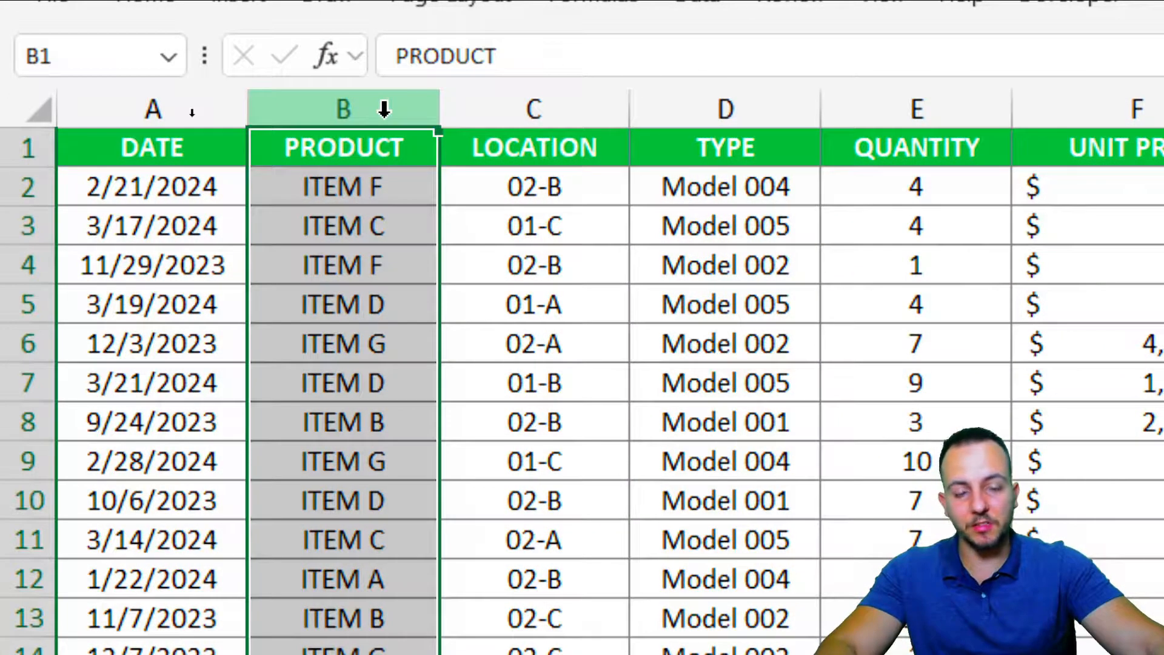
ctrl+click(558, 100)
ctrl+click(792, 107)
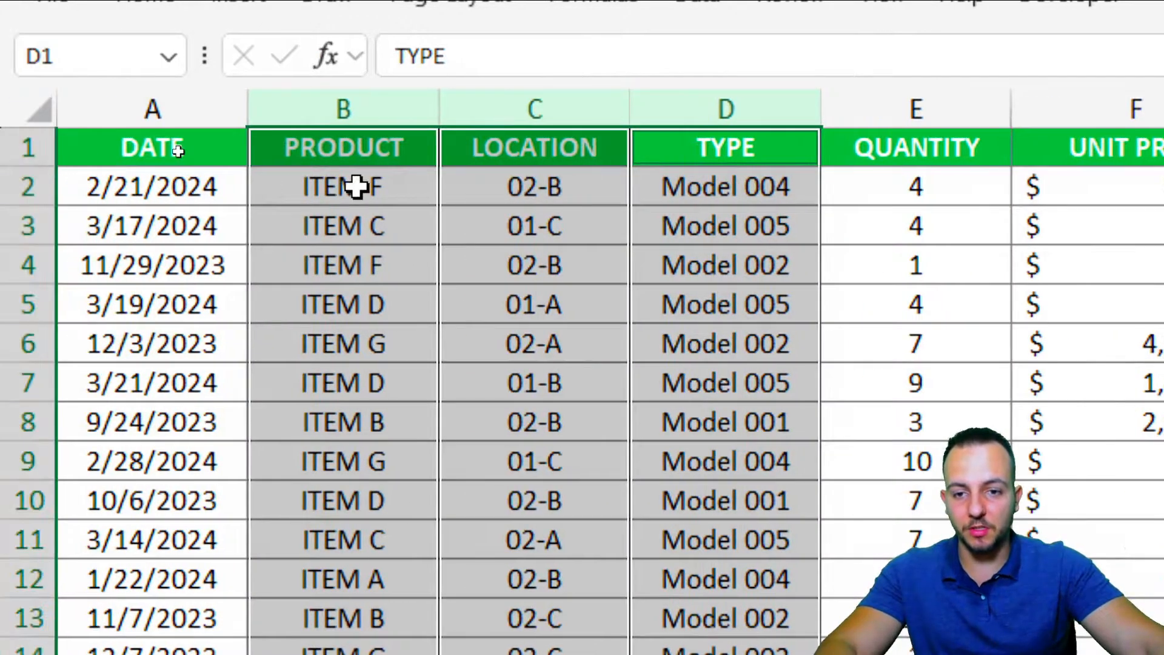
click(258, 188)
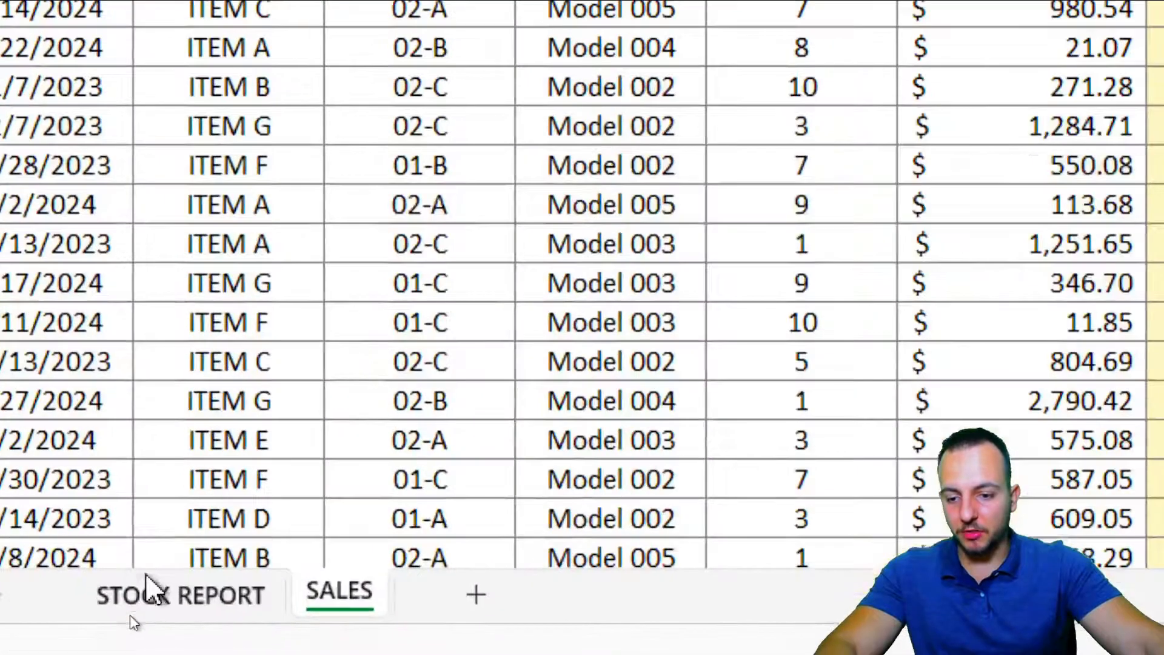
- Compare the ITEM F entries in rows 3 and 13 of the STOCK REPORT sheet
click(148, 619)
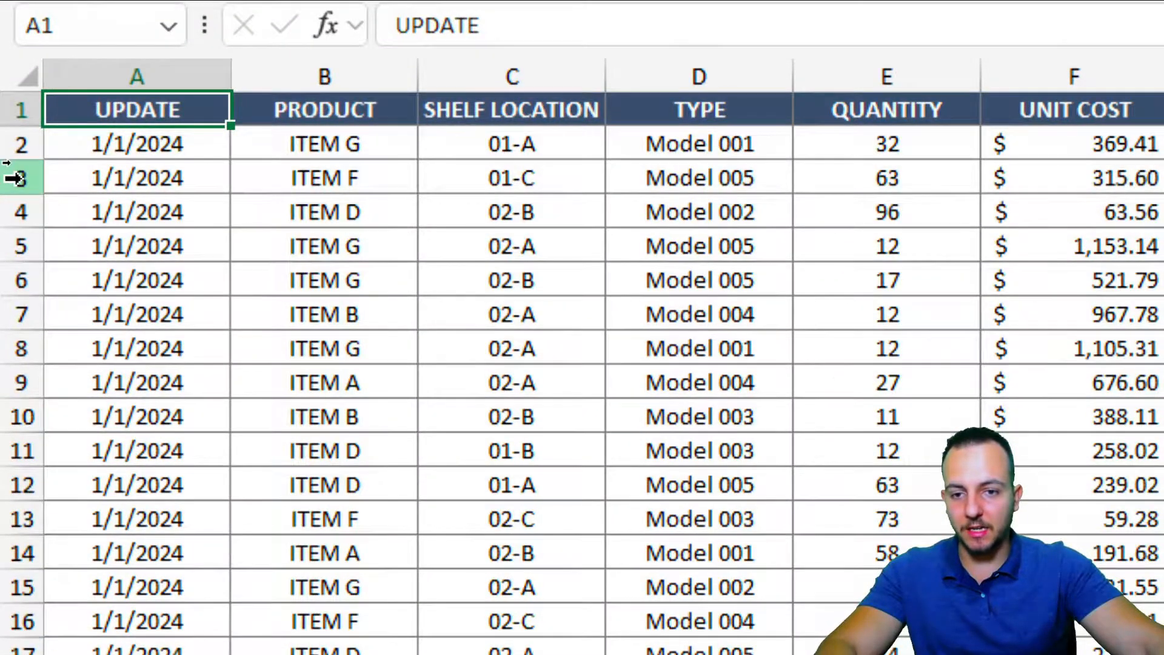
click(13, 177)
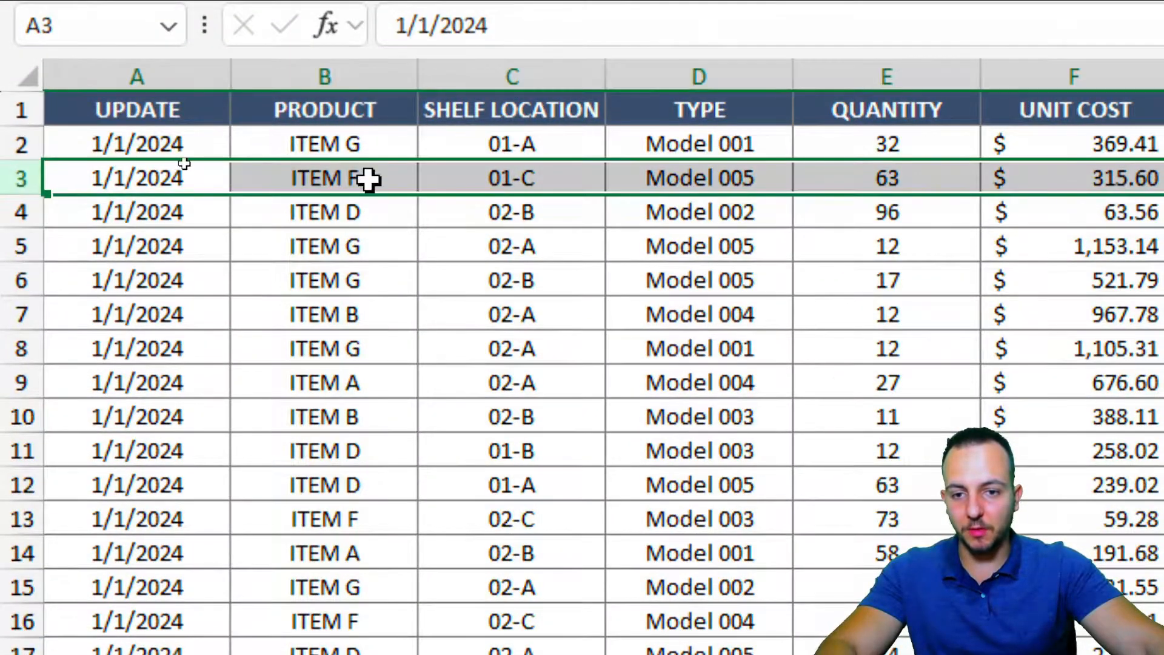
ctrl+click(19, 518)
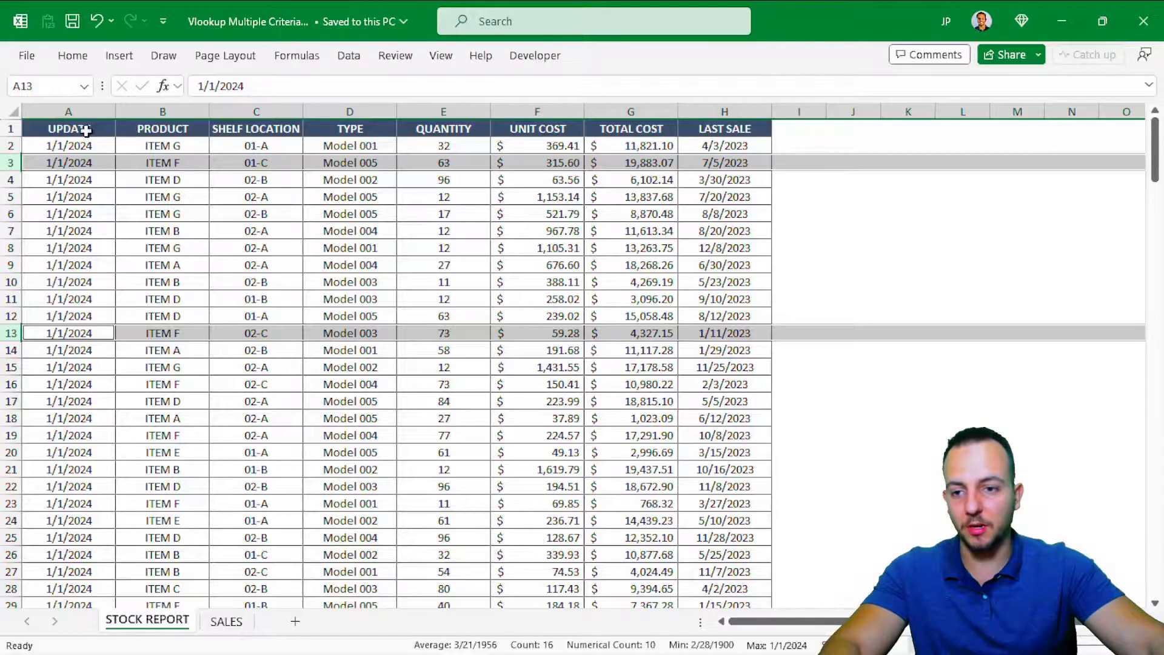
click(85, 131)
- Join the first sale's product, location and type in cell G2 of the SALES sheet with =B2&C2&D2, and widen column G
click(230, 617)
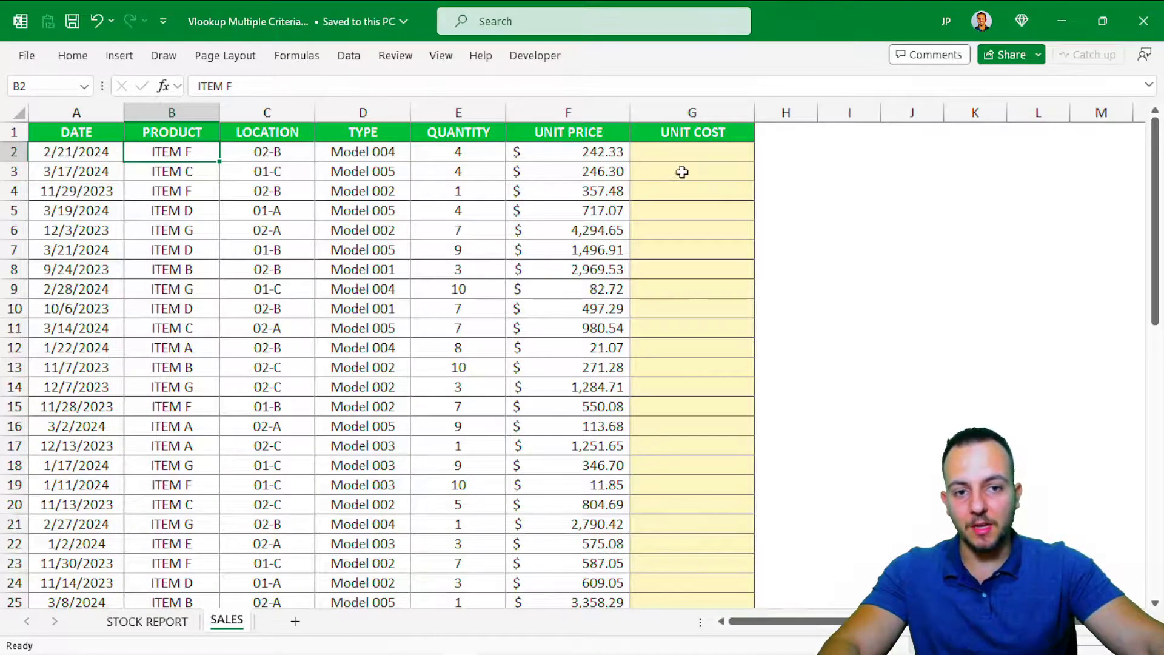
click(703, 155)
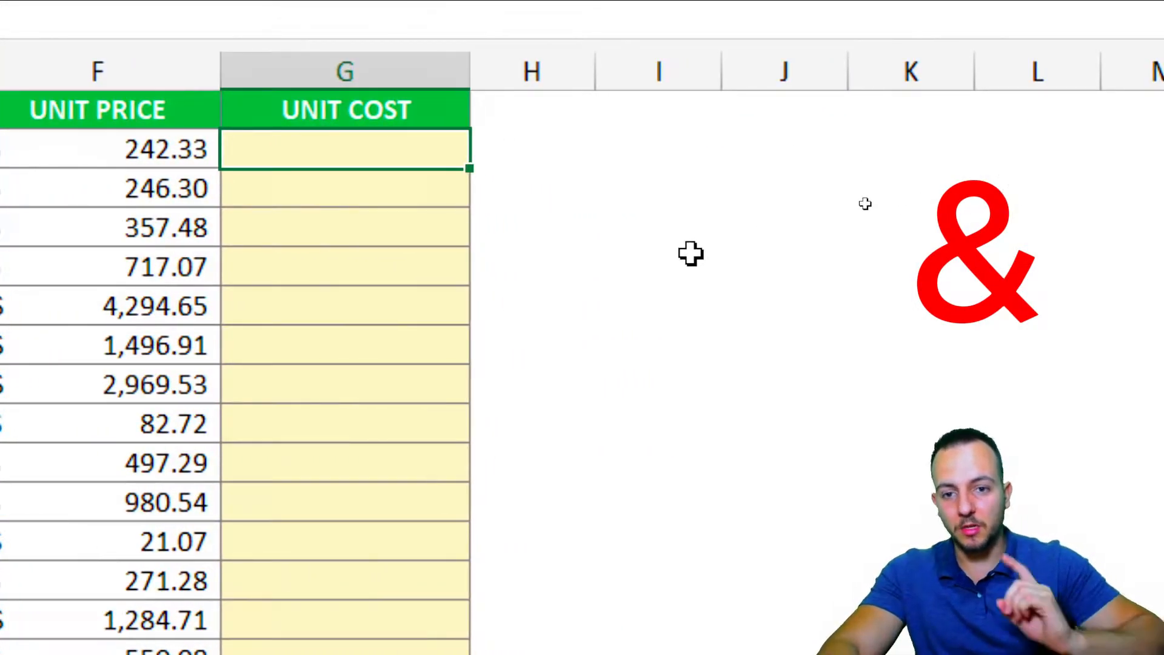
click(384, 68)
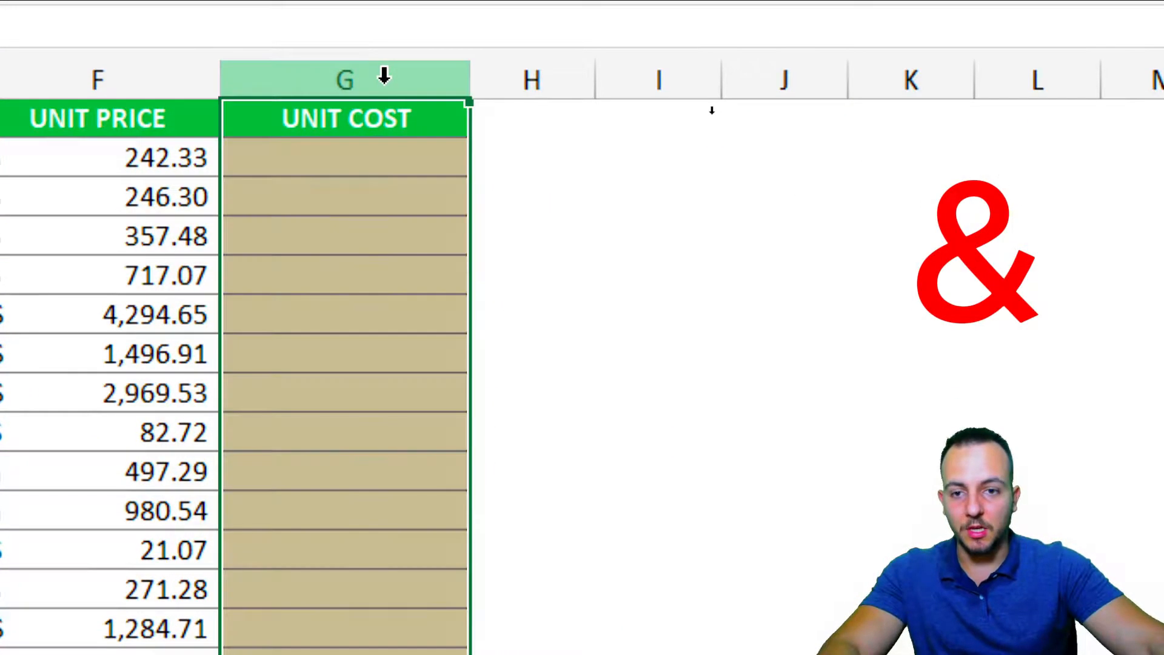
click(348, 155)
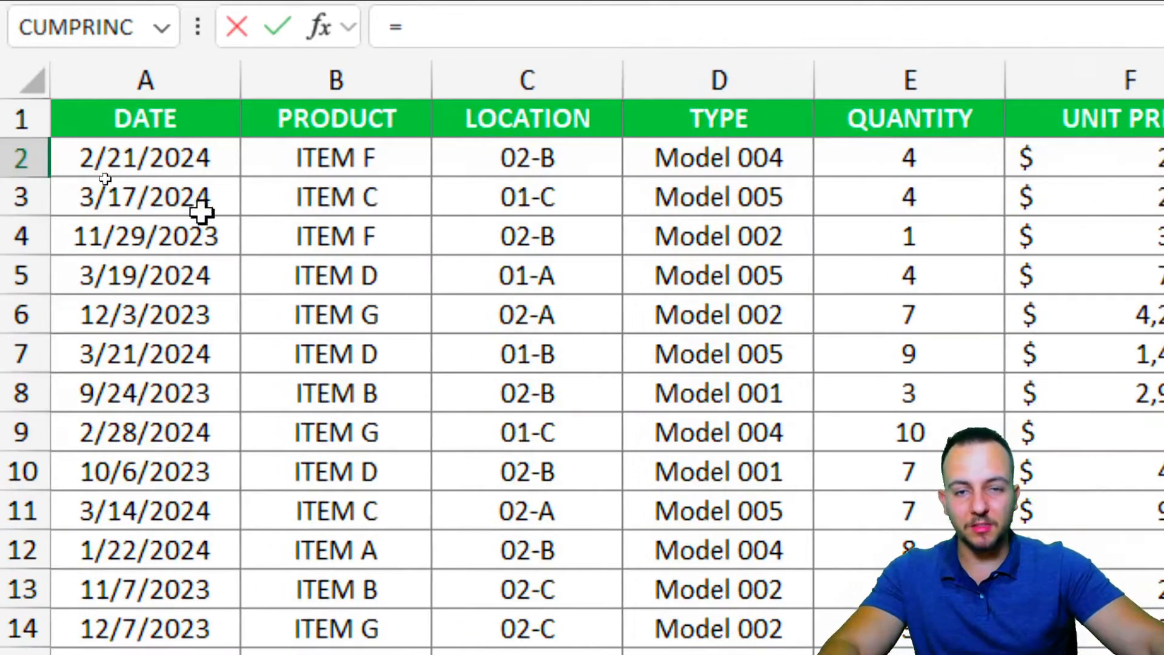
click(358, 155)
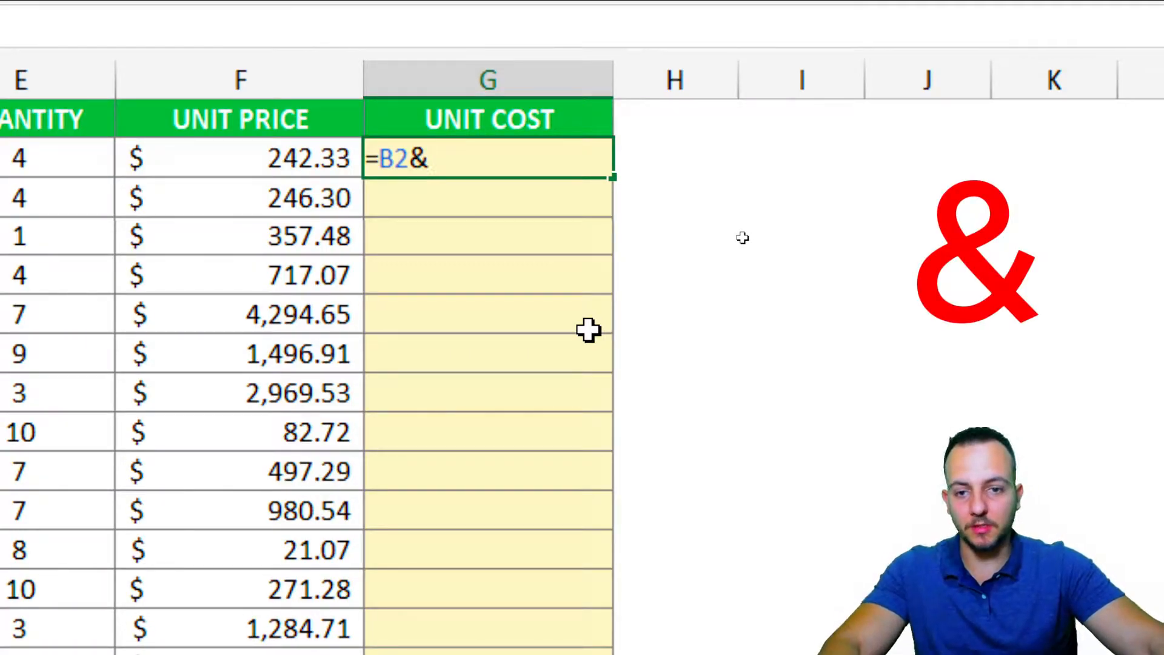
text(&)
click(521, 159)
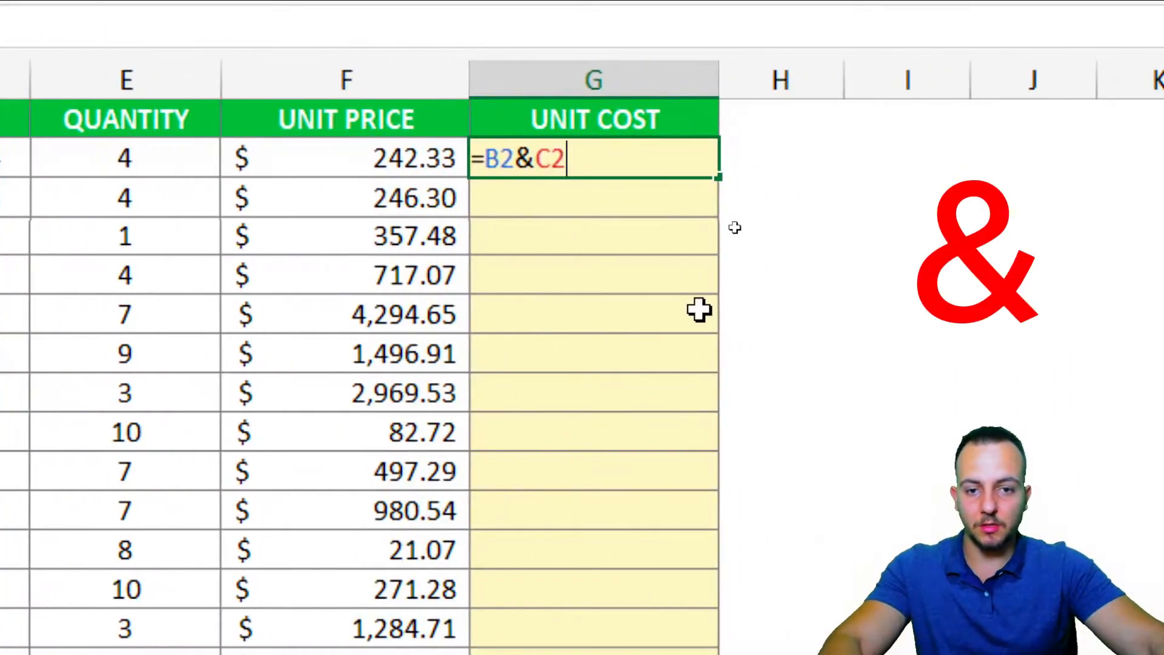
text(&)
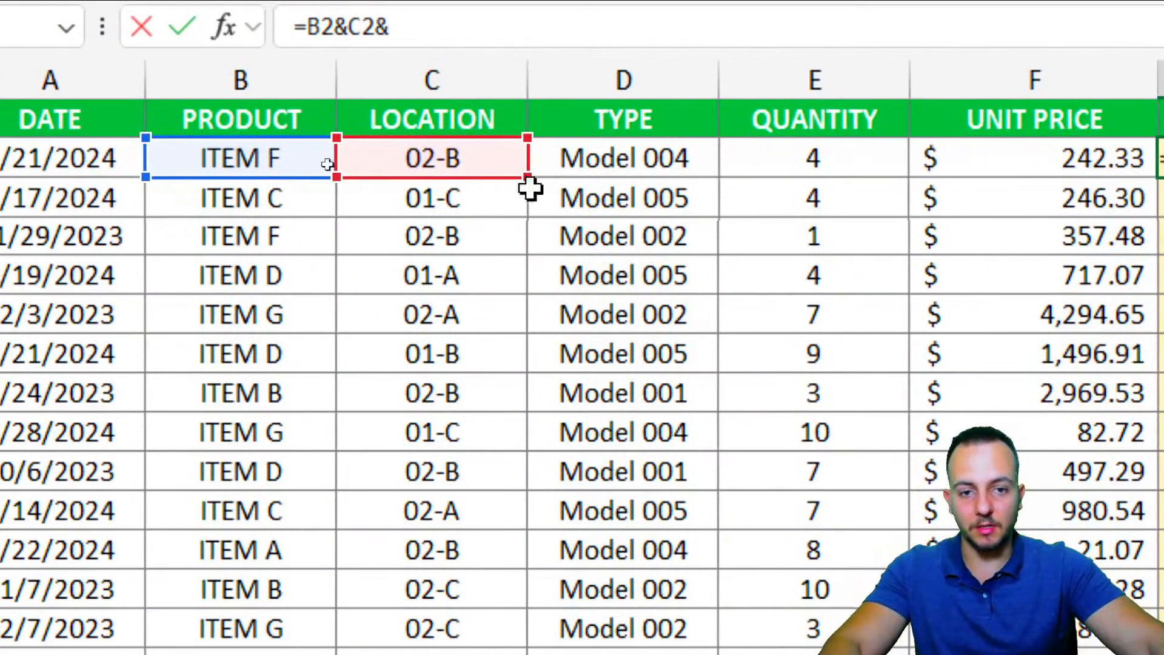
click(664, 163)
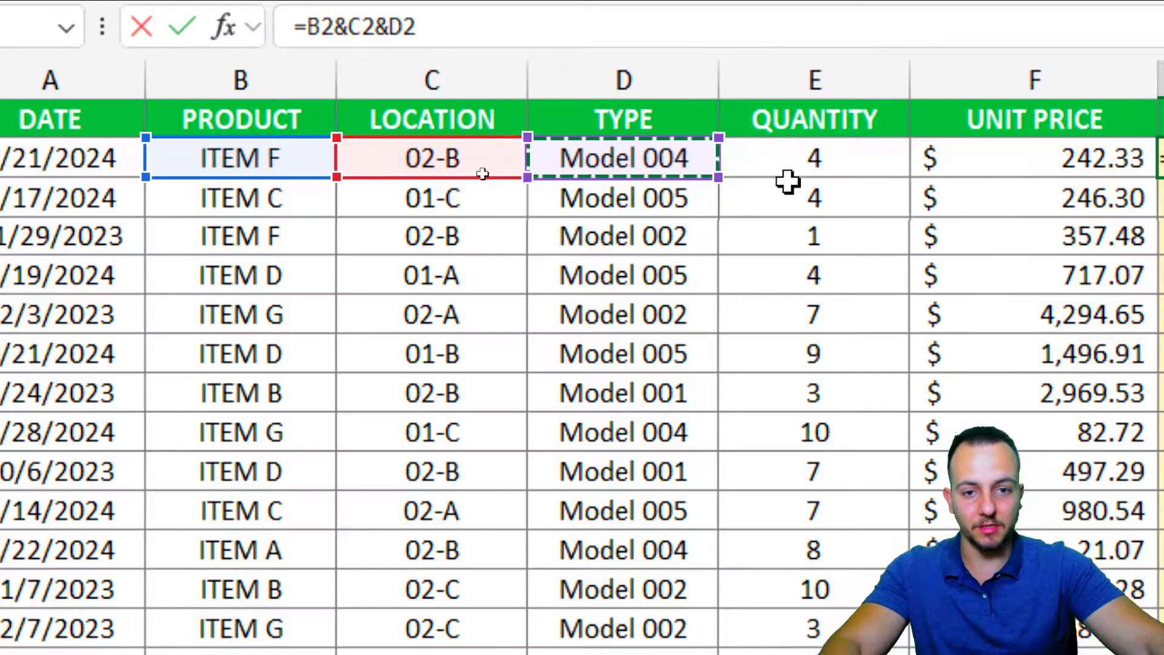
key(Return)
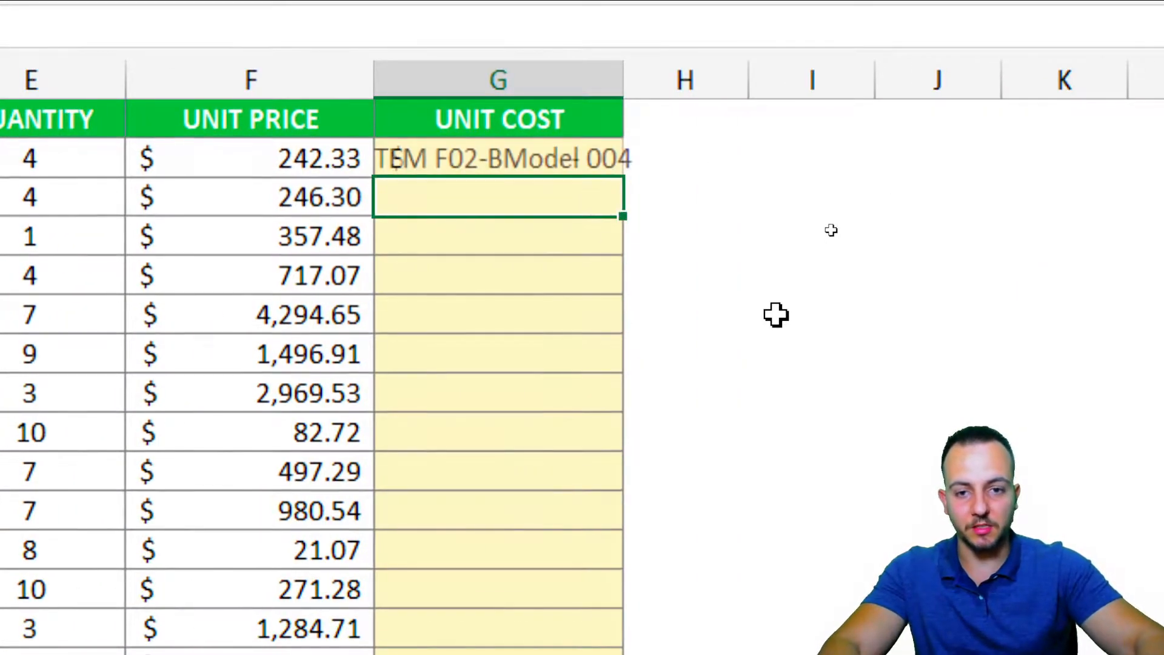
drag(623, 81, 740, 83)
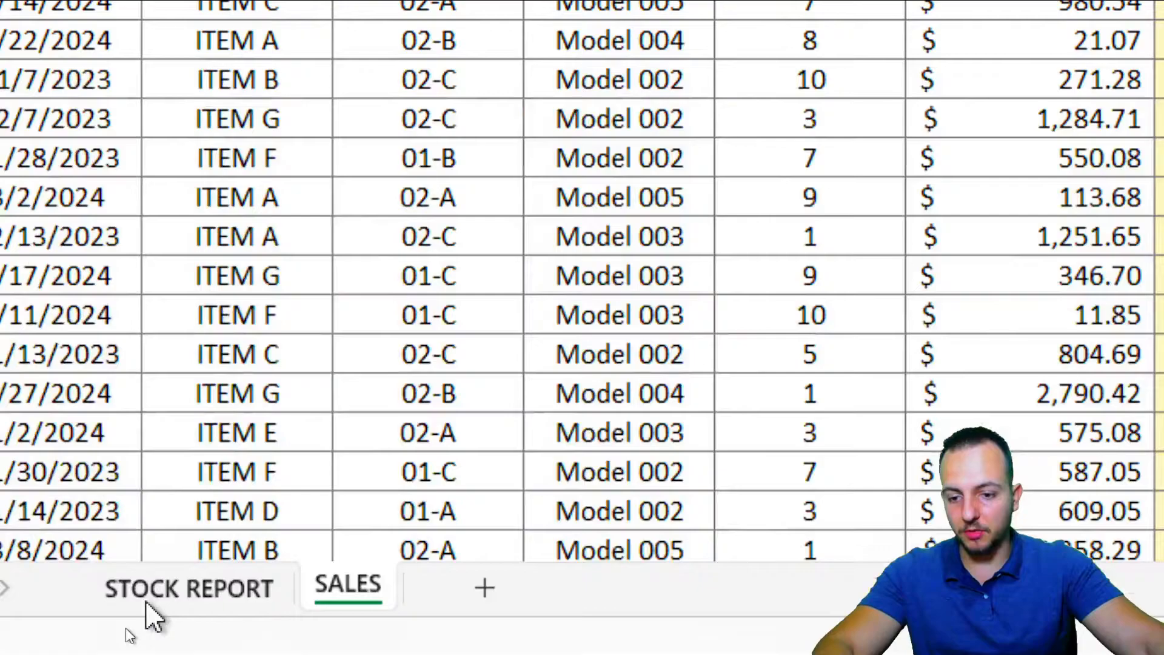
- Insert an empty column before the UPDATE column on the STOCK REPORT sheet and widen it
click(148, 620)
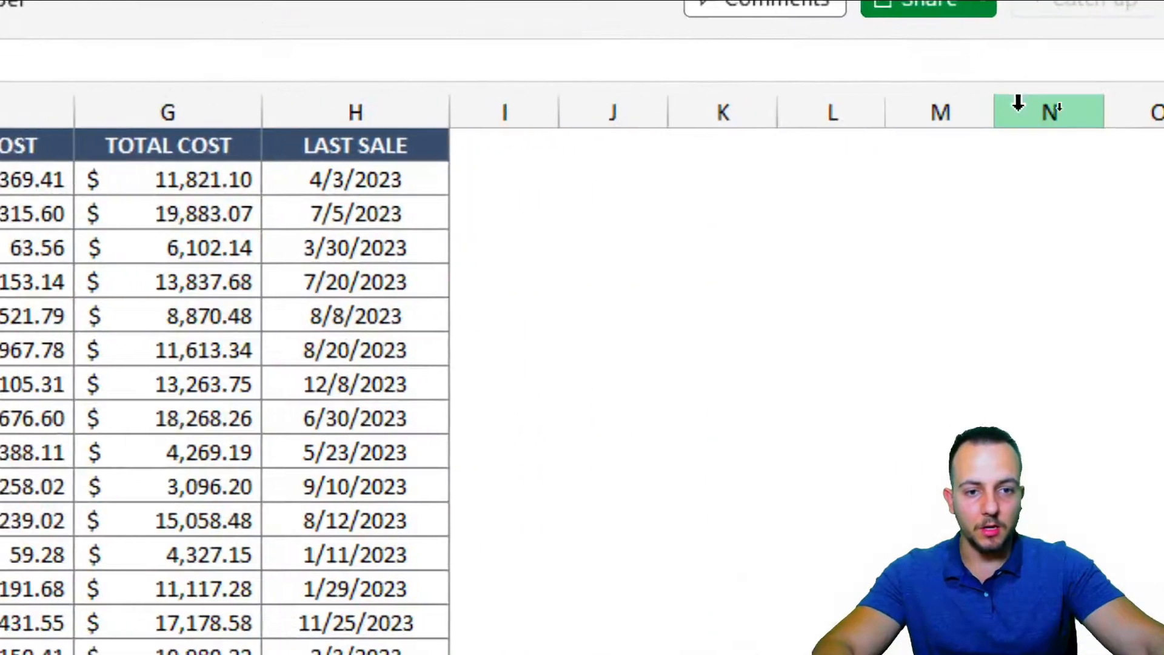
drag(454, 115, 981, 116)
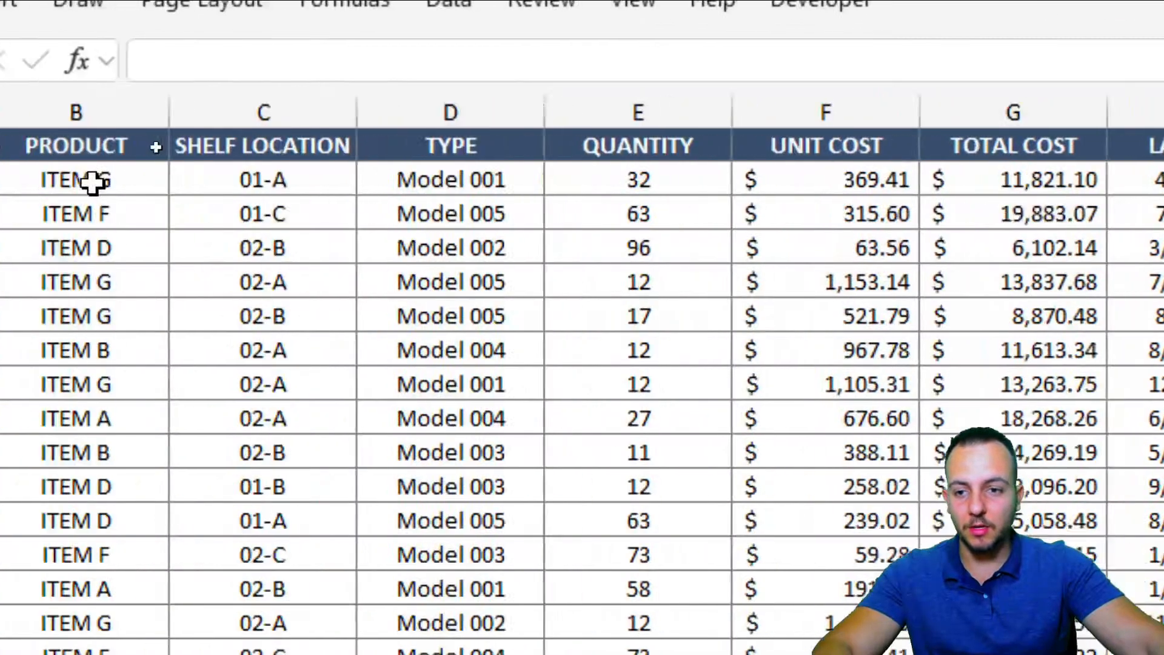
click(51, 109)
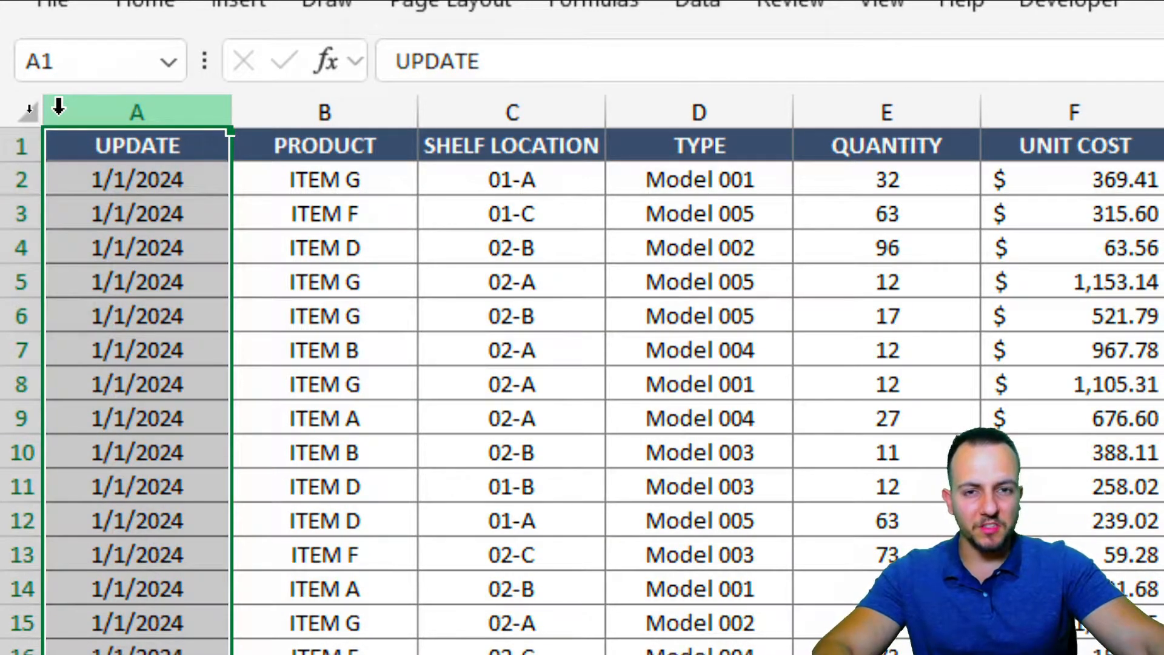
click(195, 110)
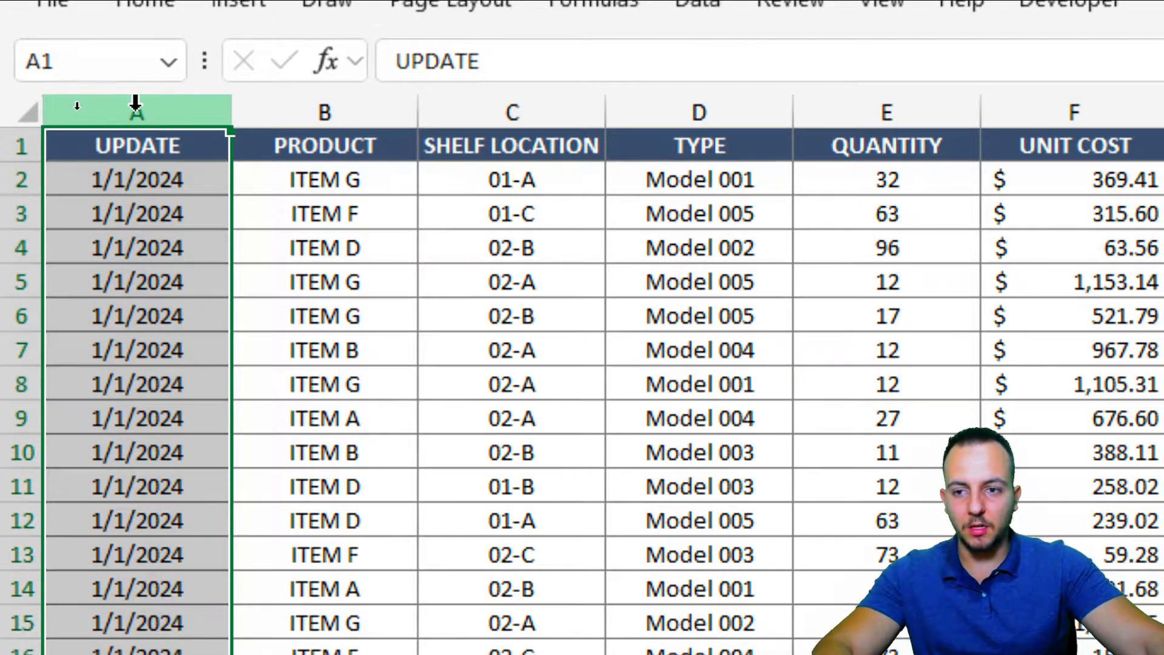
right_click(154, 102)
click(239, 440)
drag(162, 119, 306, 116)
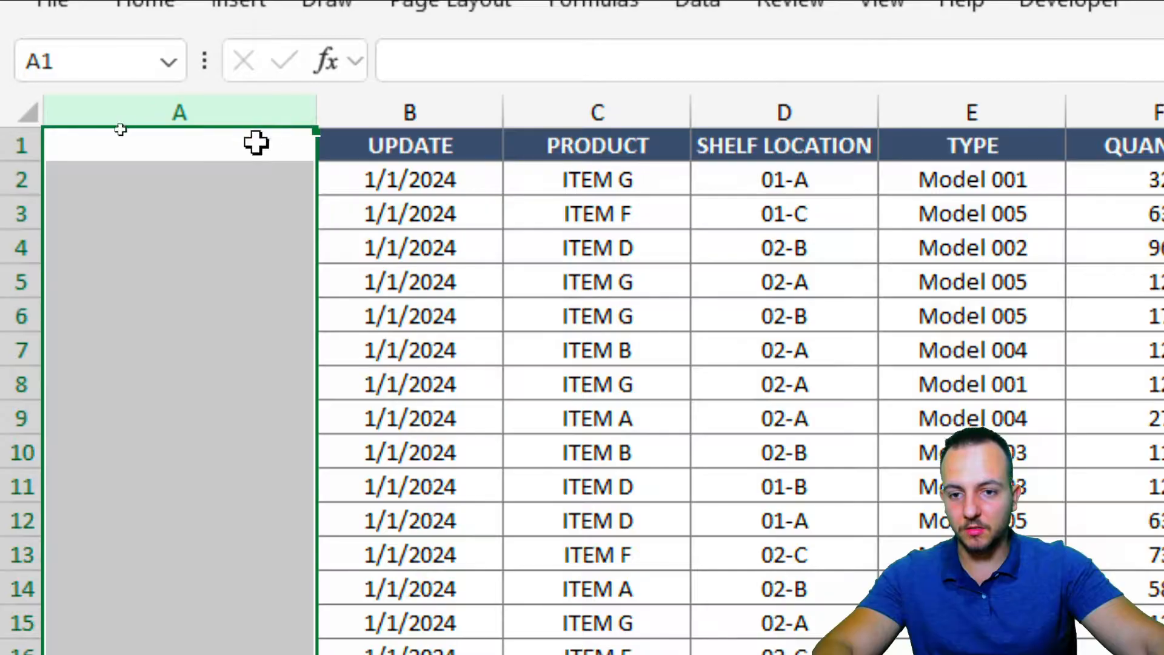
- Join the first stock row's product, shelf location and type in cell A2 of the STOCK REPORT sheet with =C2&D2&E2
click(188, 176)
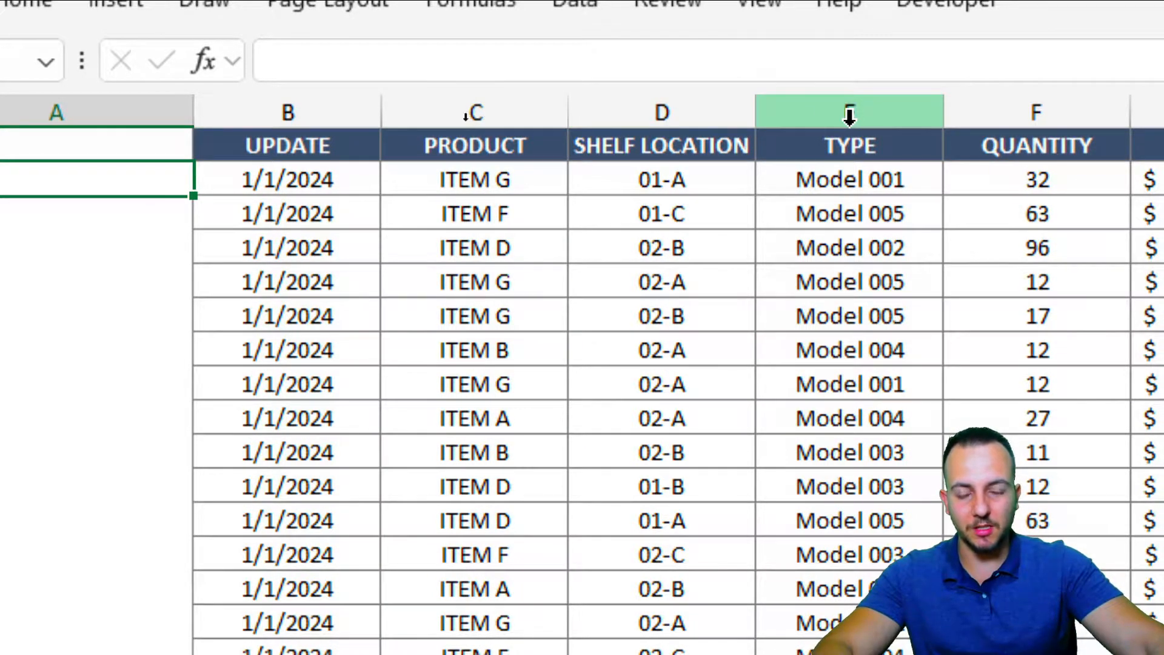
text(=)
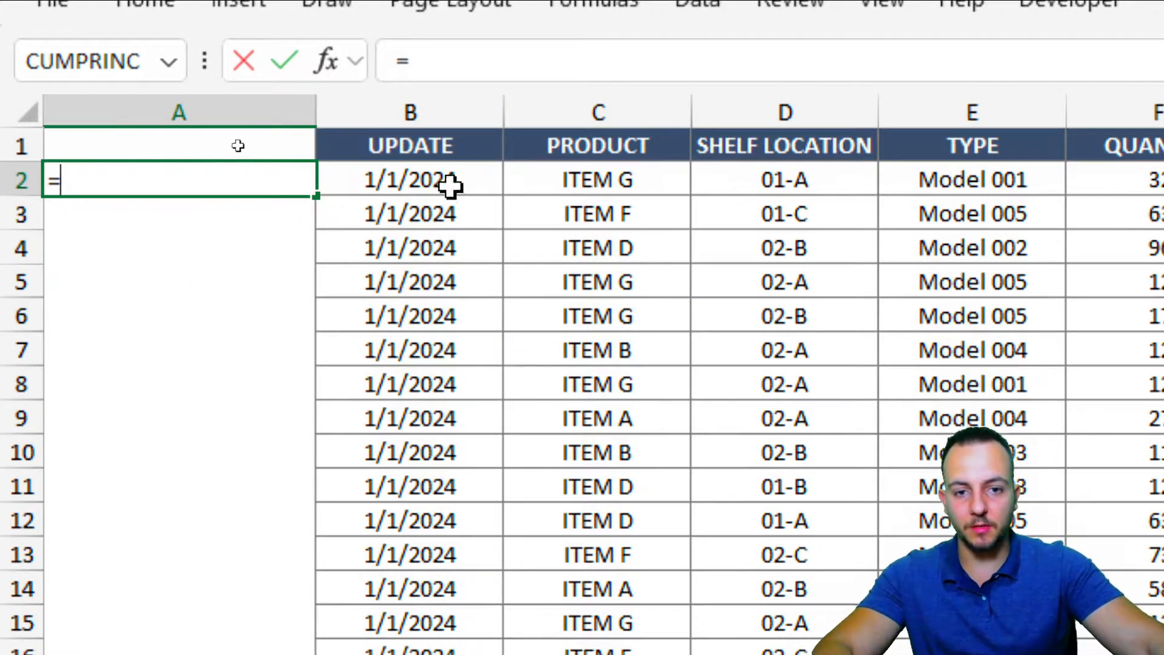
click(593, 177)
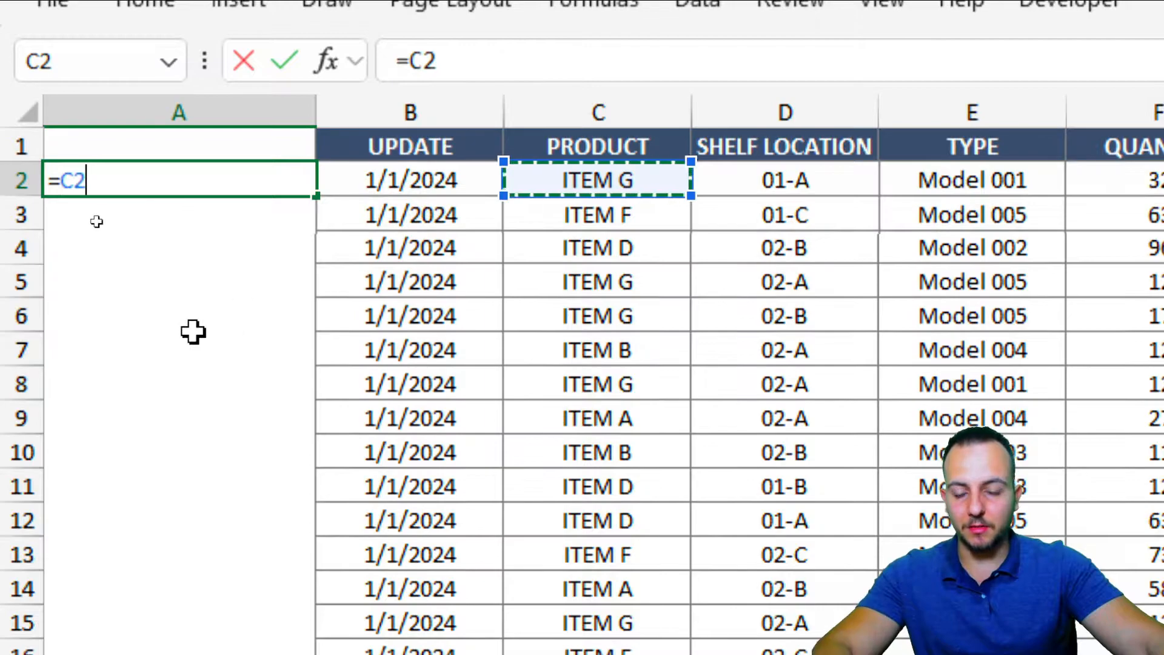
text(&)
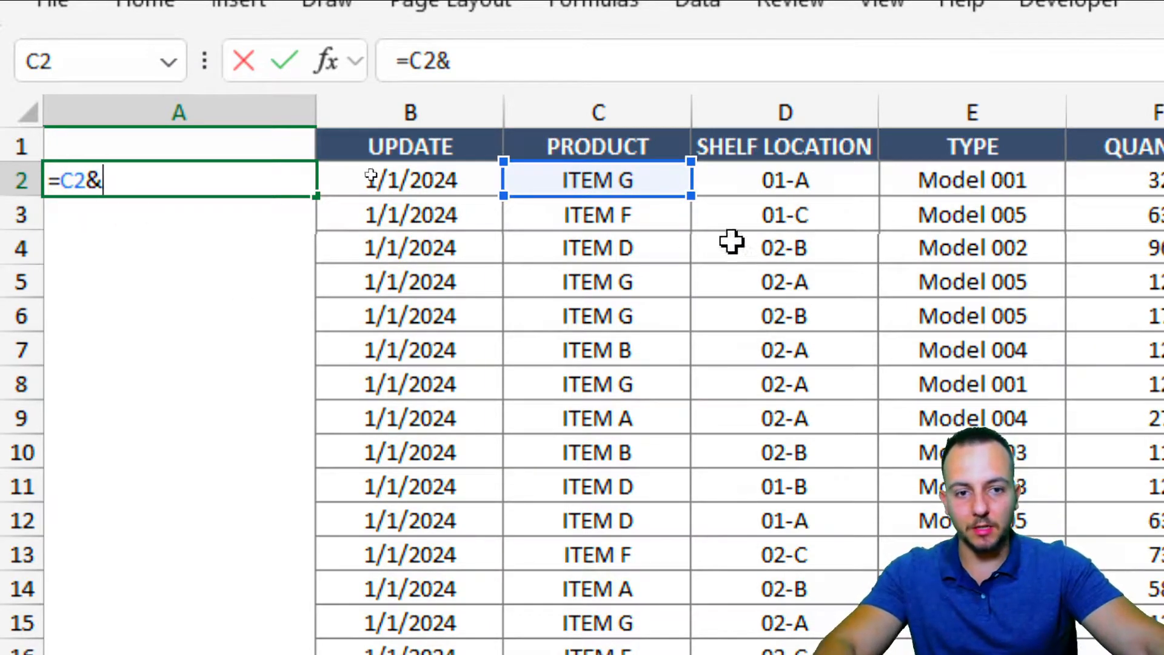
click(787, 190)
text(&)
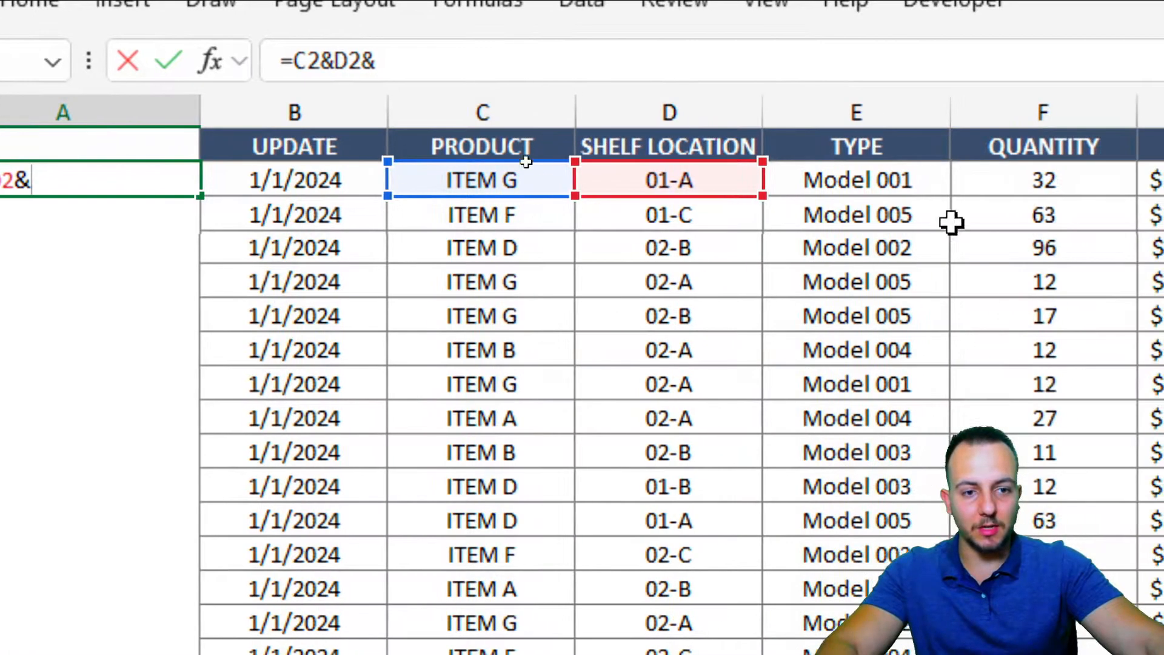
click(1018, 185)
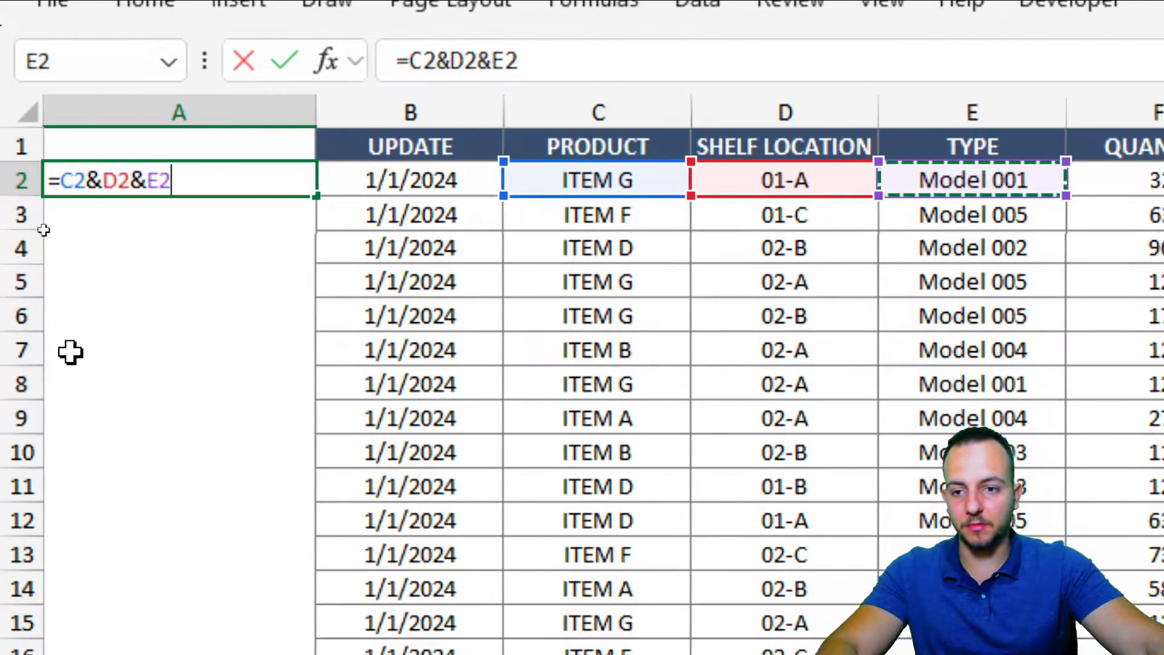
key(Return)
- Fill the A2 joining formula down column A for every row of the stock table and check the filled rows
click(299, 184)
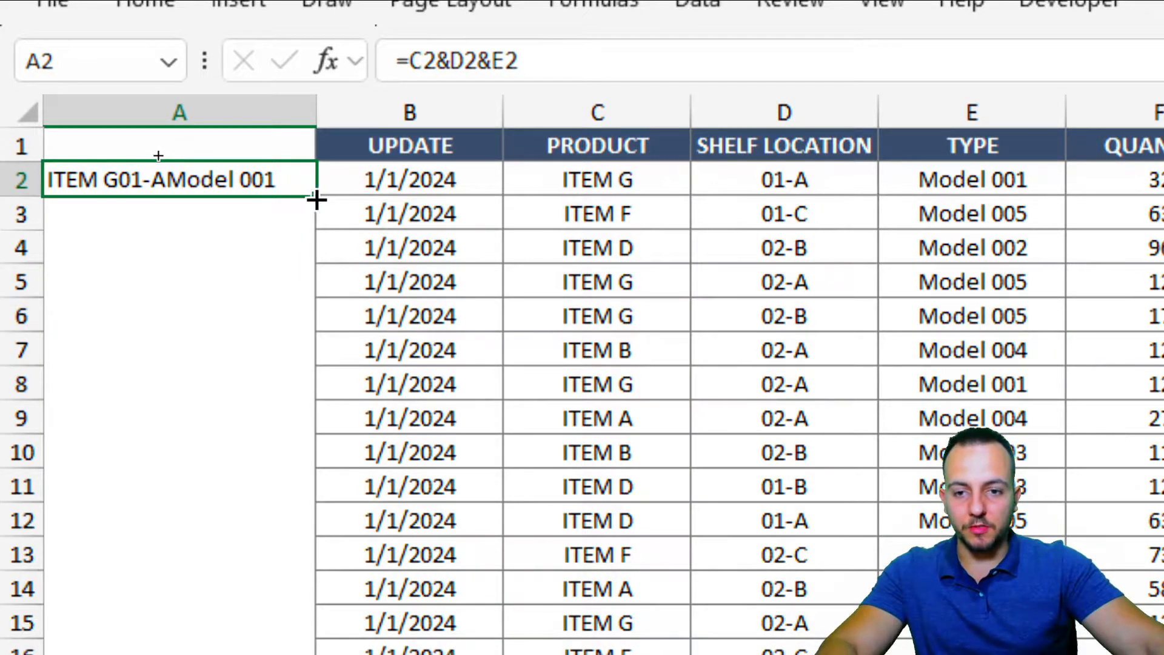
double_click(316, 200)
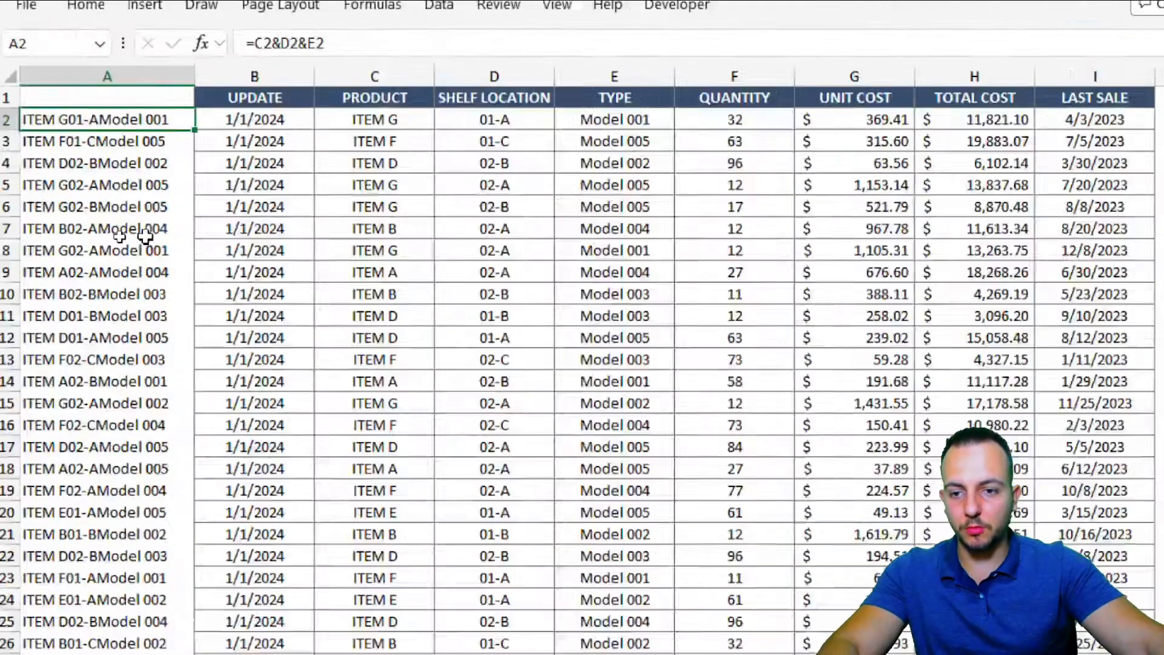
scroll(280, 361, down, 18)
scroll(142, 235, up, 18)
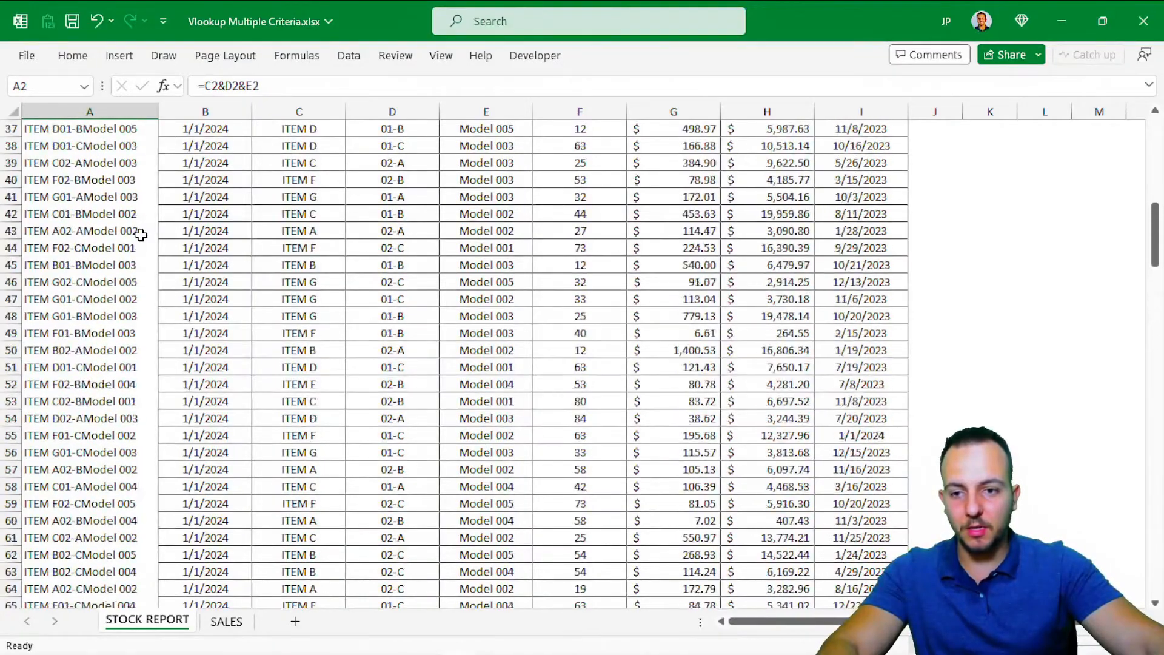
- Clear the joined criteria text from cell G2 on the SALES sheet
click(227, 622)
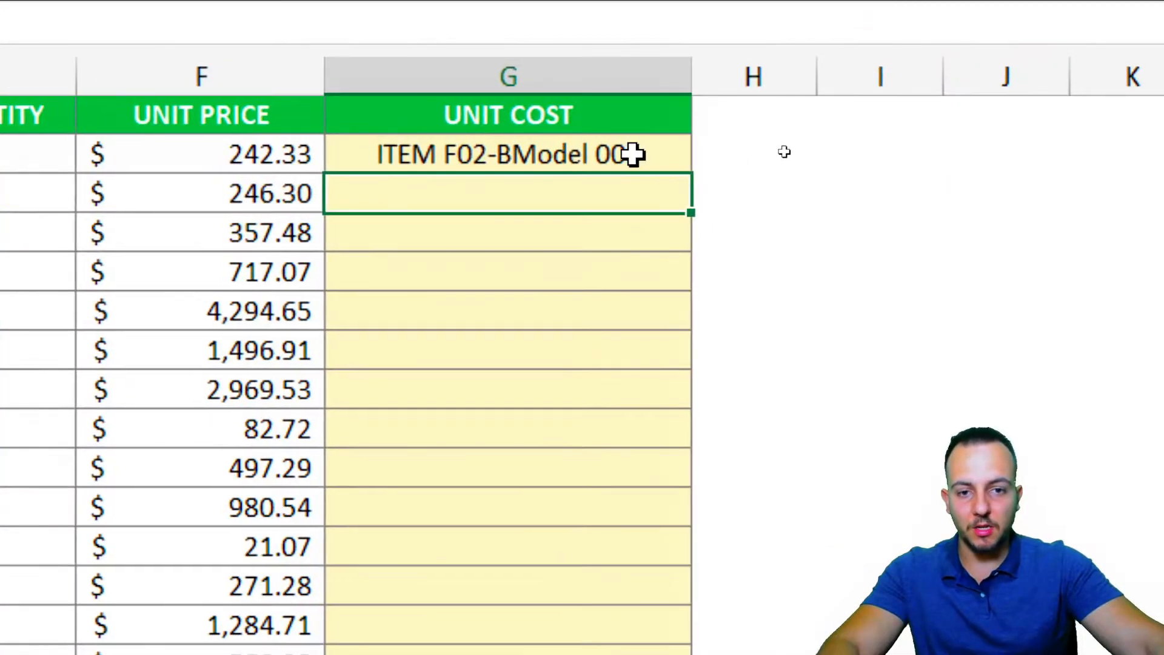
click(777, 151)
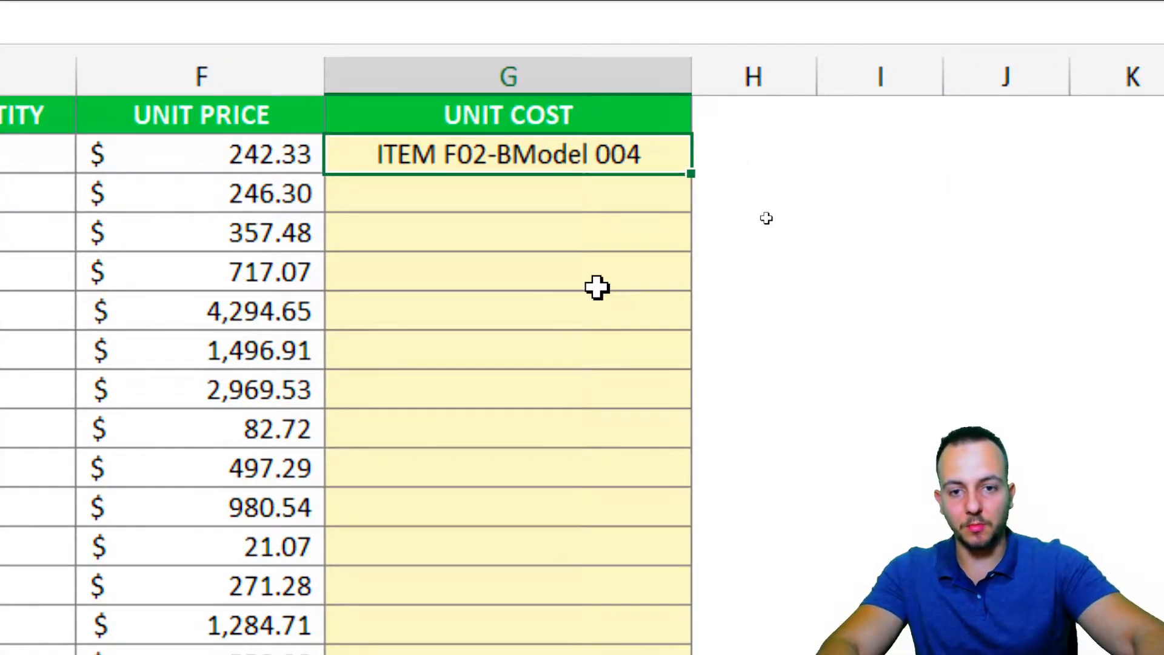
key(Delete)
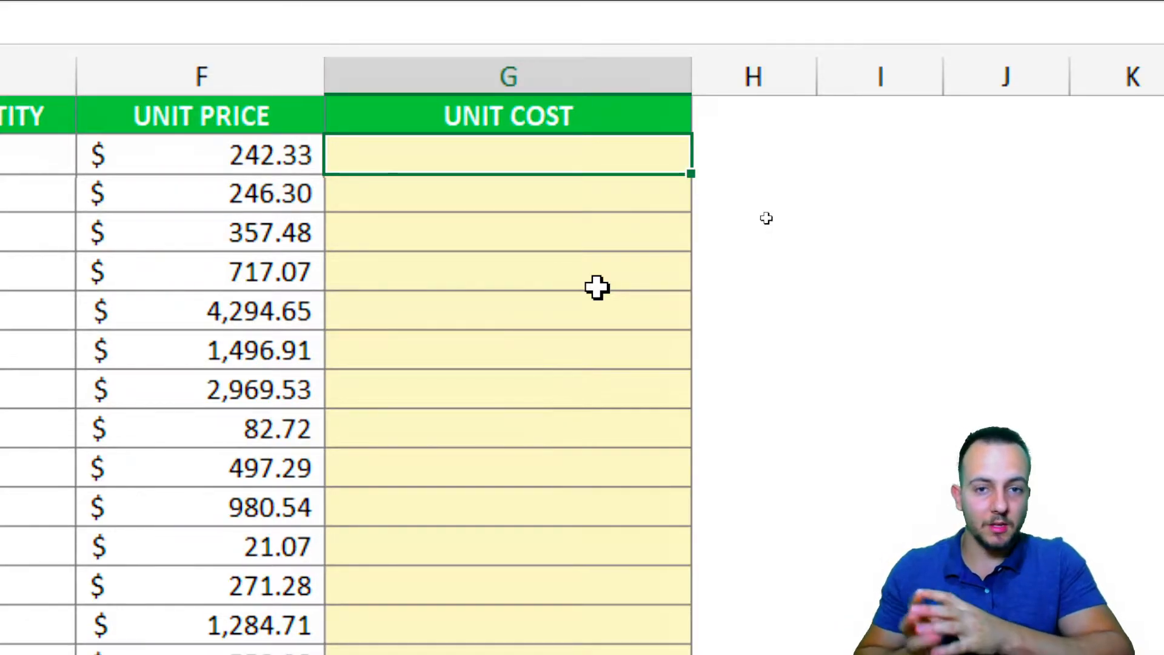
- Begin a VLOOKUP formula in G2 under UNIT COST, using B2&C2&D2 as the lookup value
text(=)
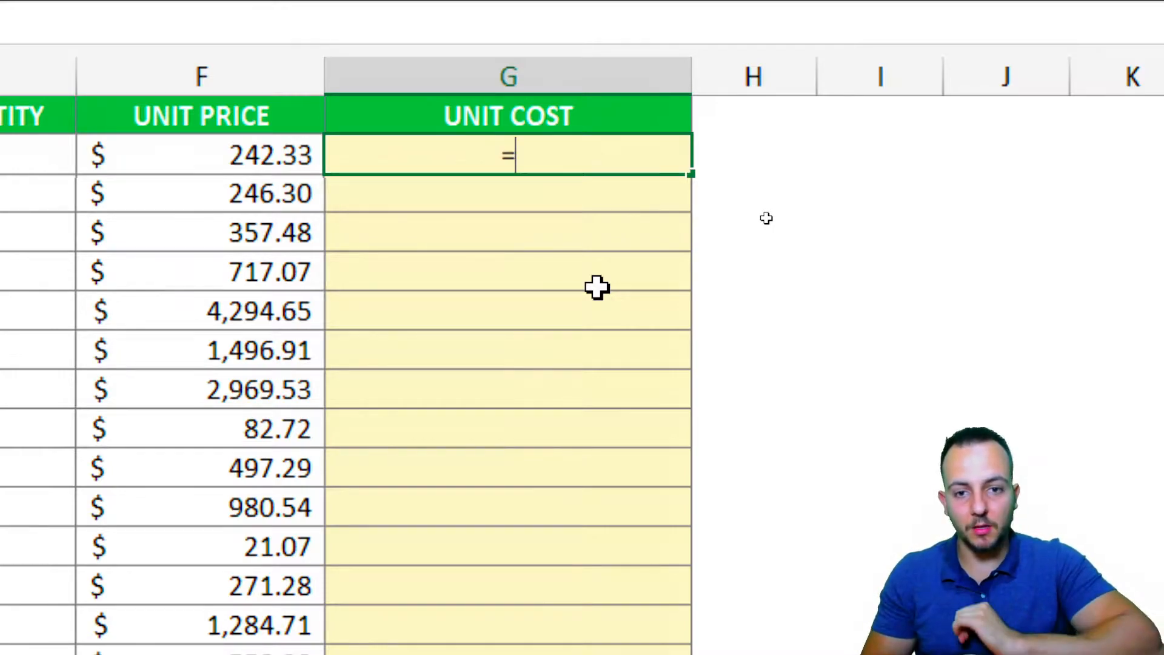
text(VLOOK)
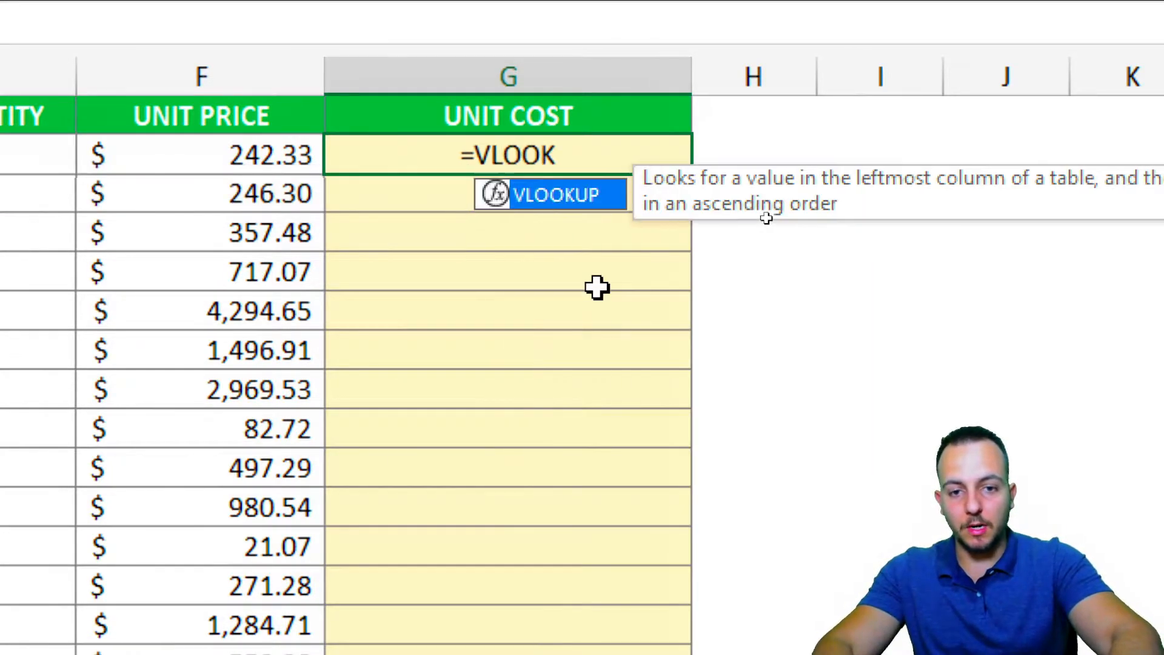
double_click(536, 200)
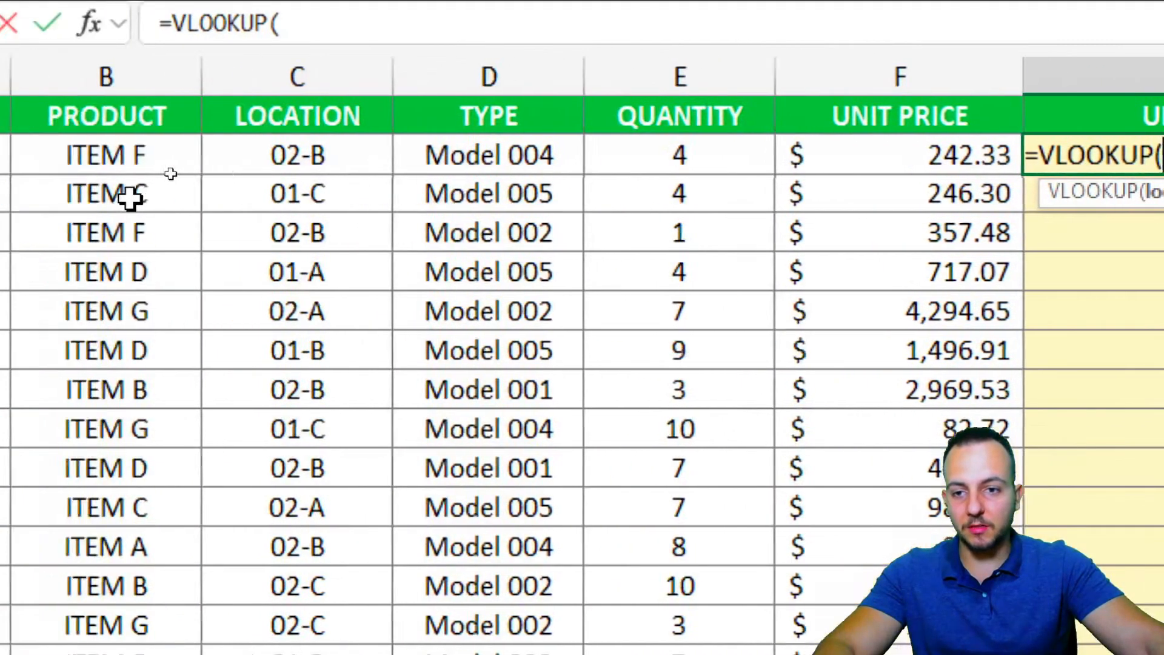
click(234, 154)
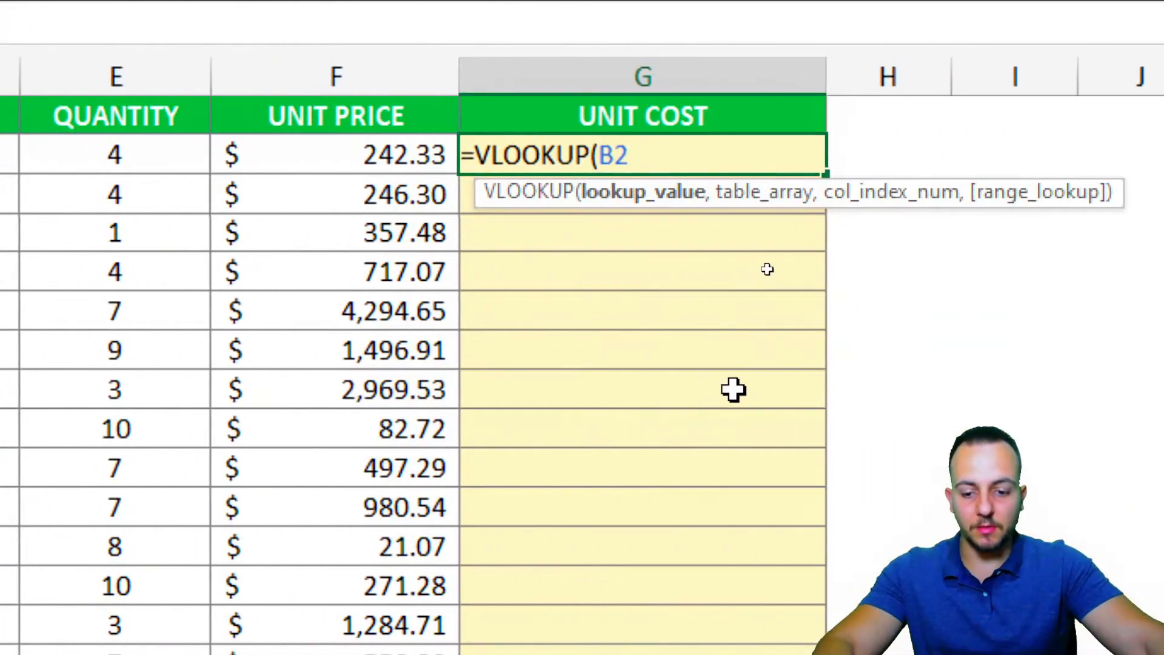
text(&)
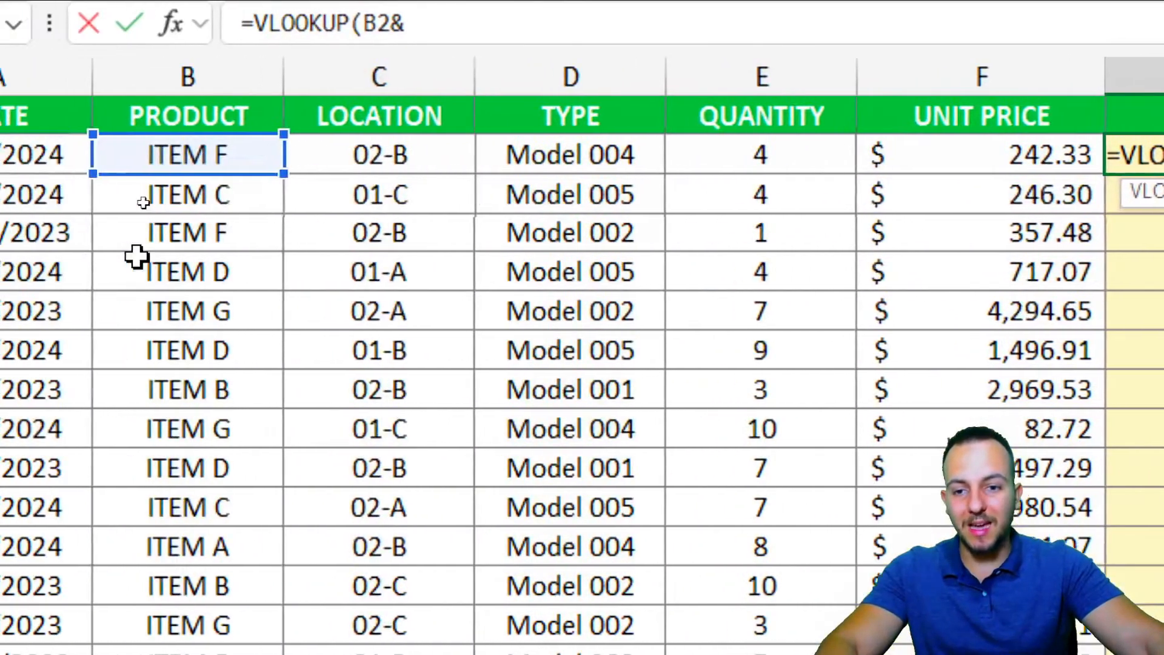
click(411, 169)
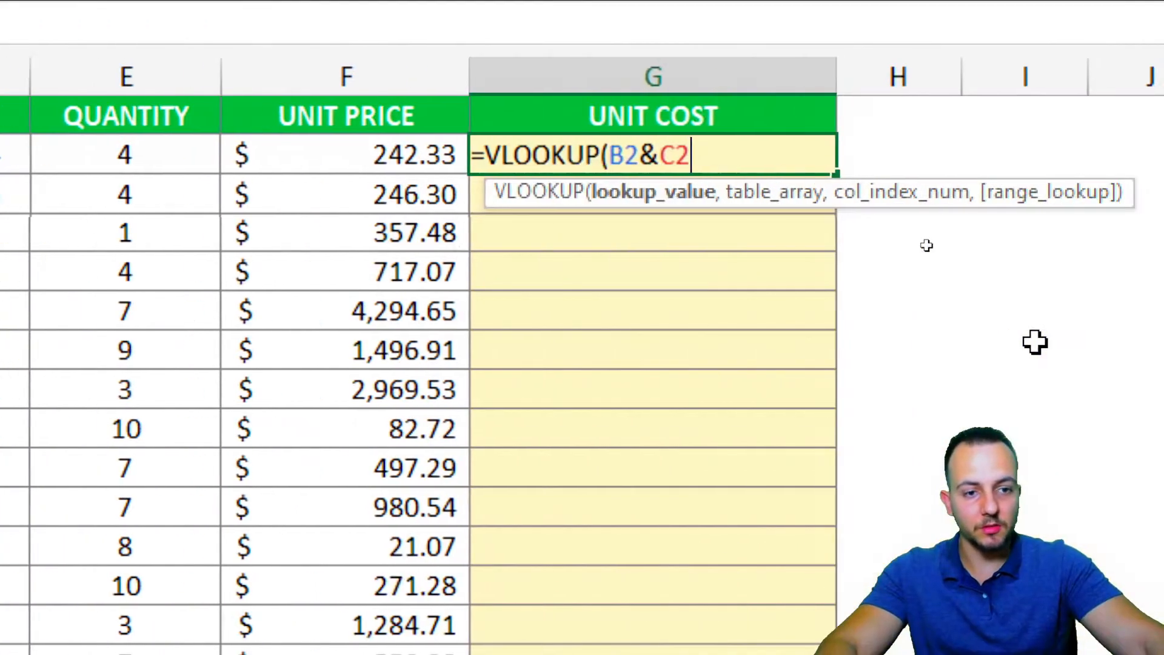
text(&)
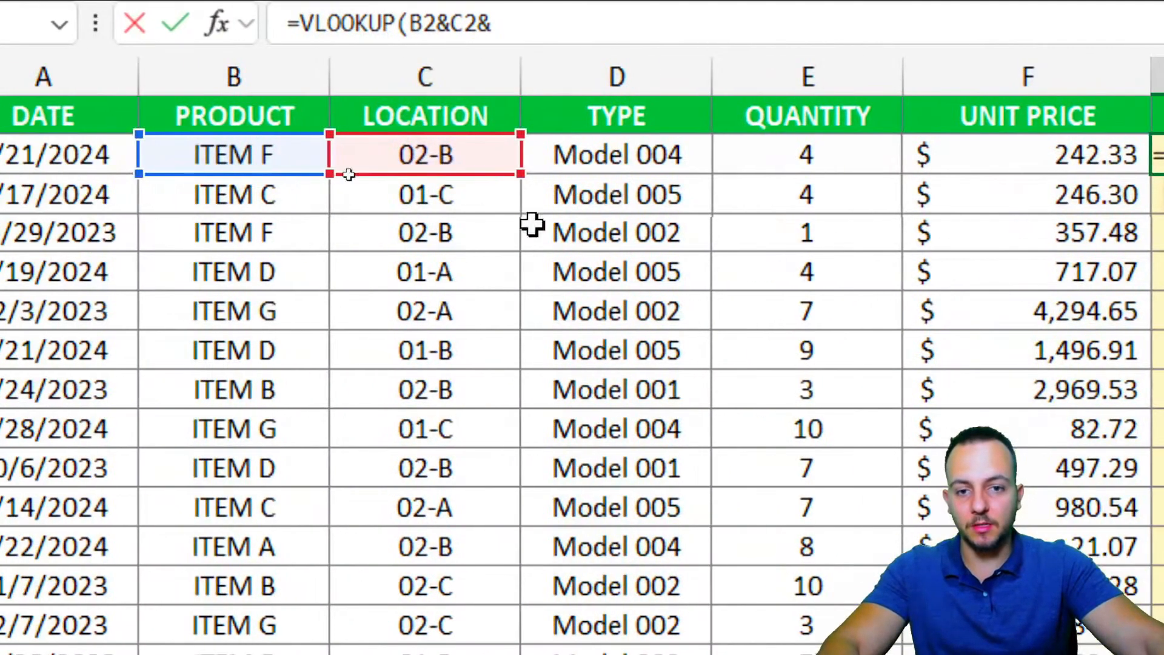
click(628, 165)
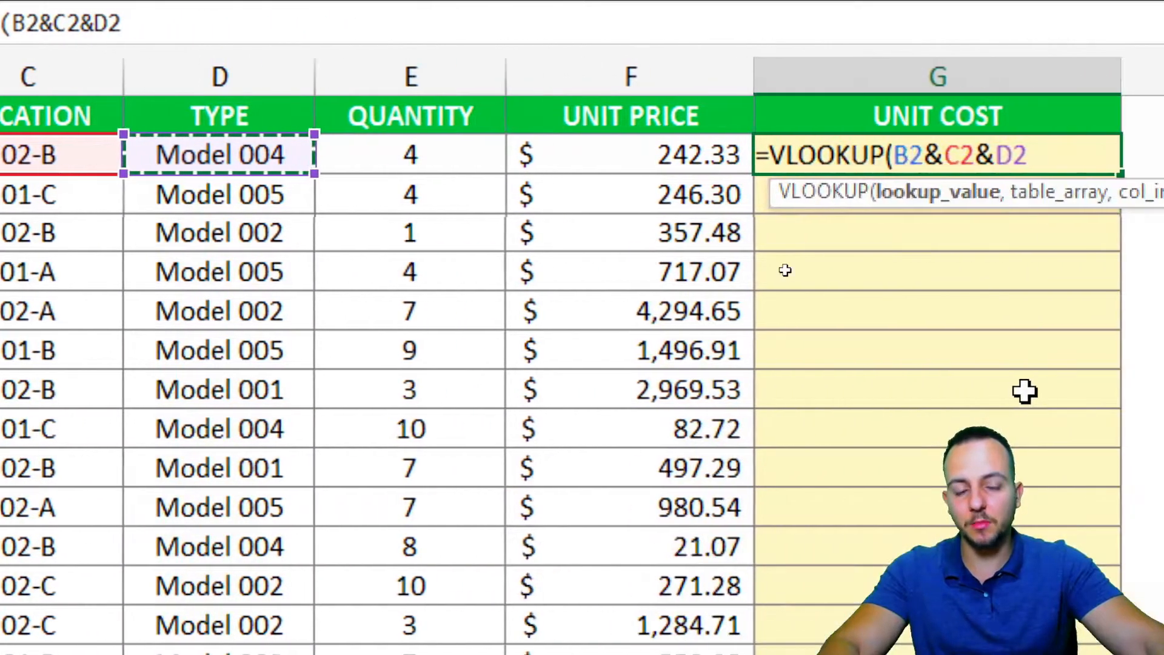
- Set columns A:I of the STOCK REPORT sheet as the VLOOKUP table array and continue to the column index argument
text(,)
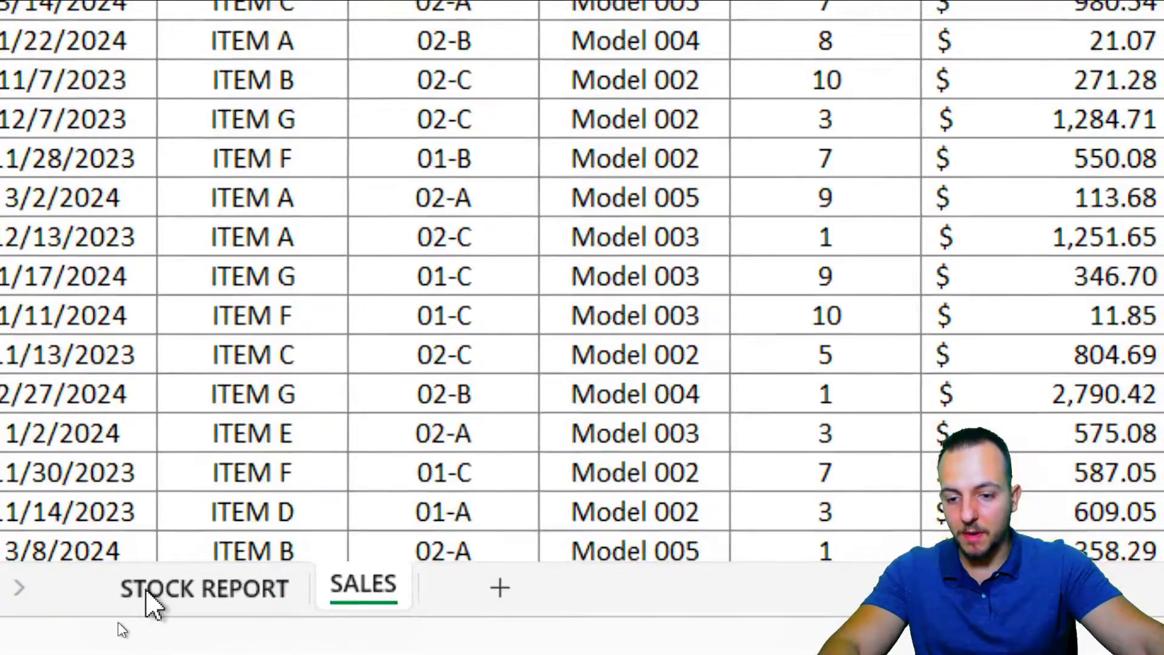
click(148, 595)
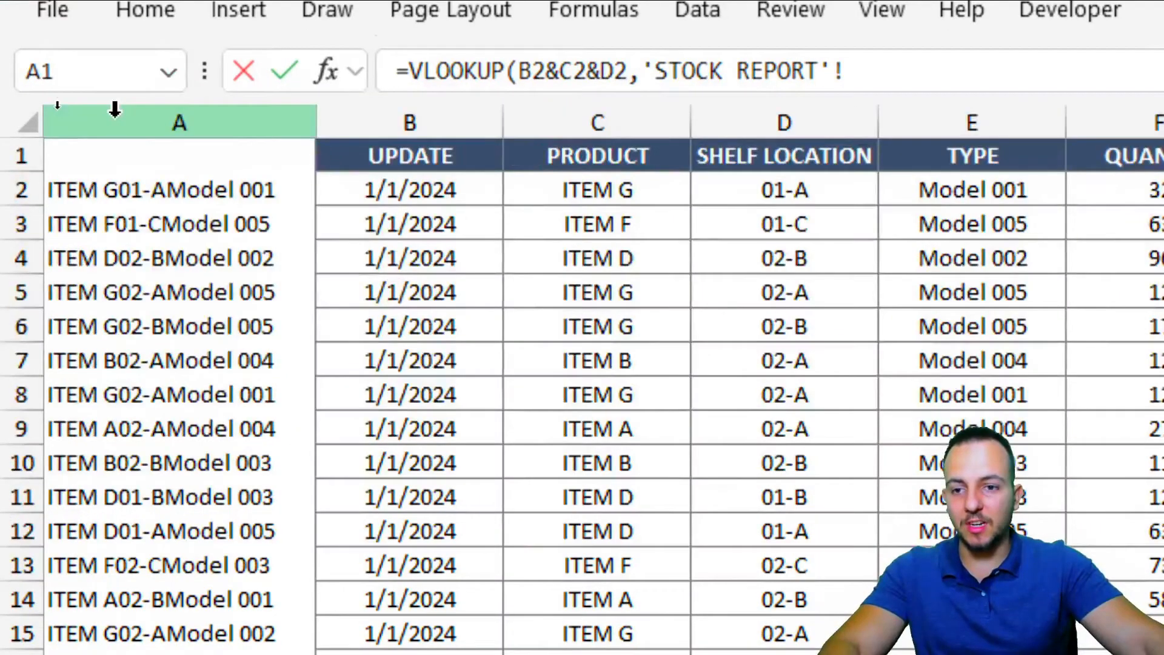
drag(184, 112, 868, 171)
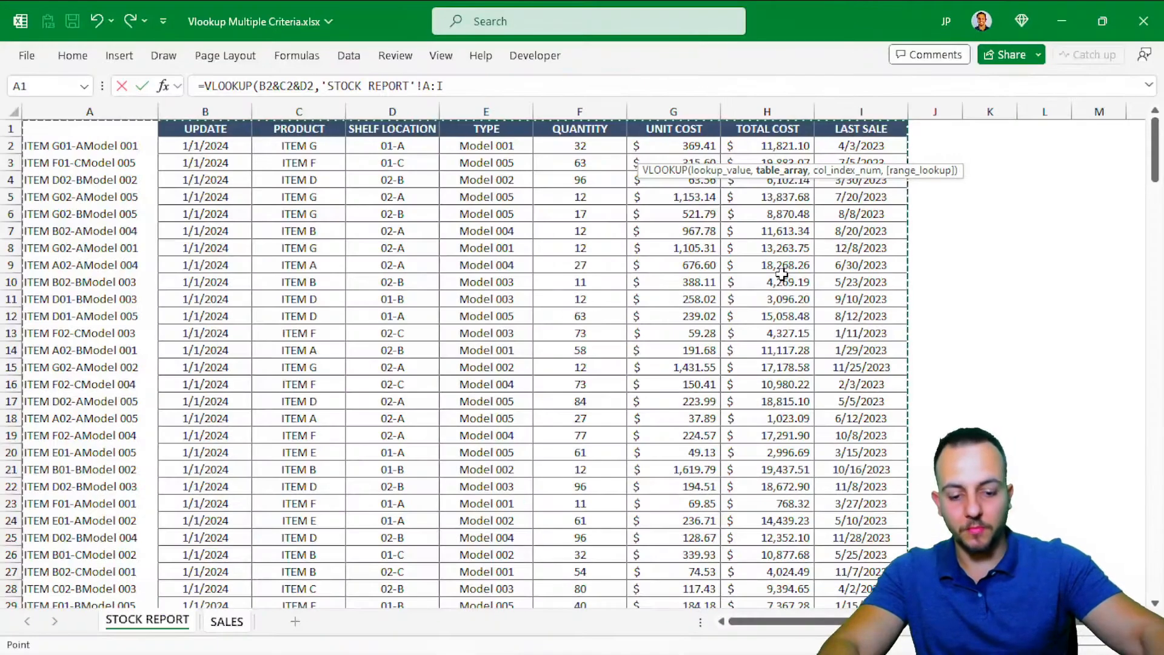
text(,)
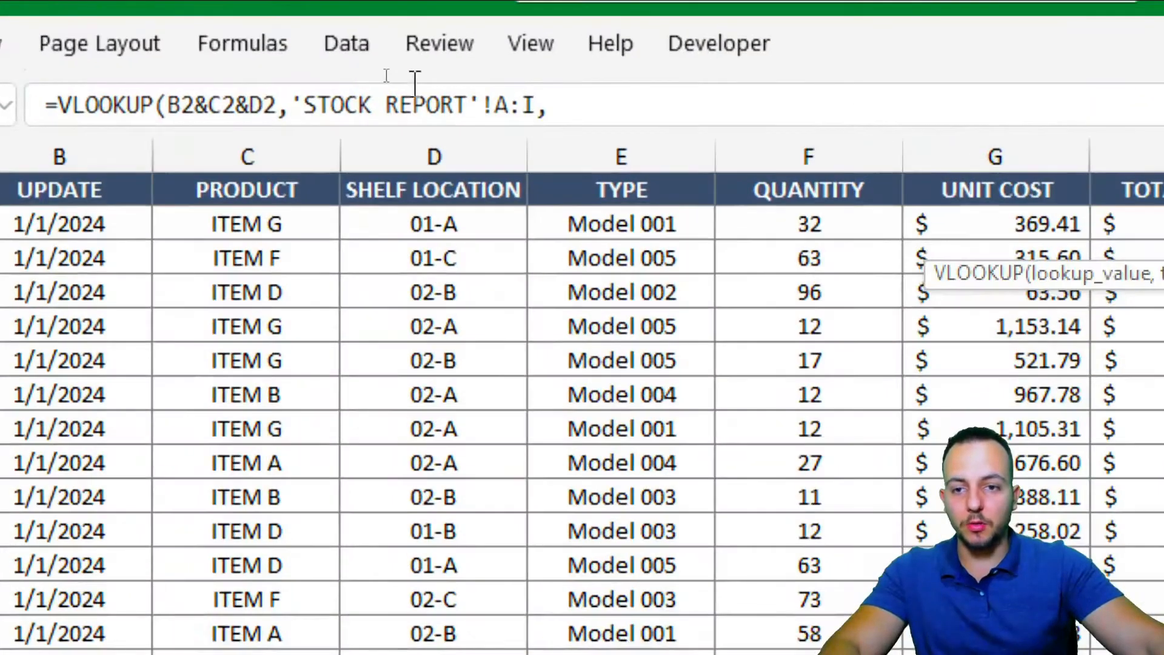
click(604, 99)
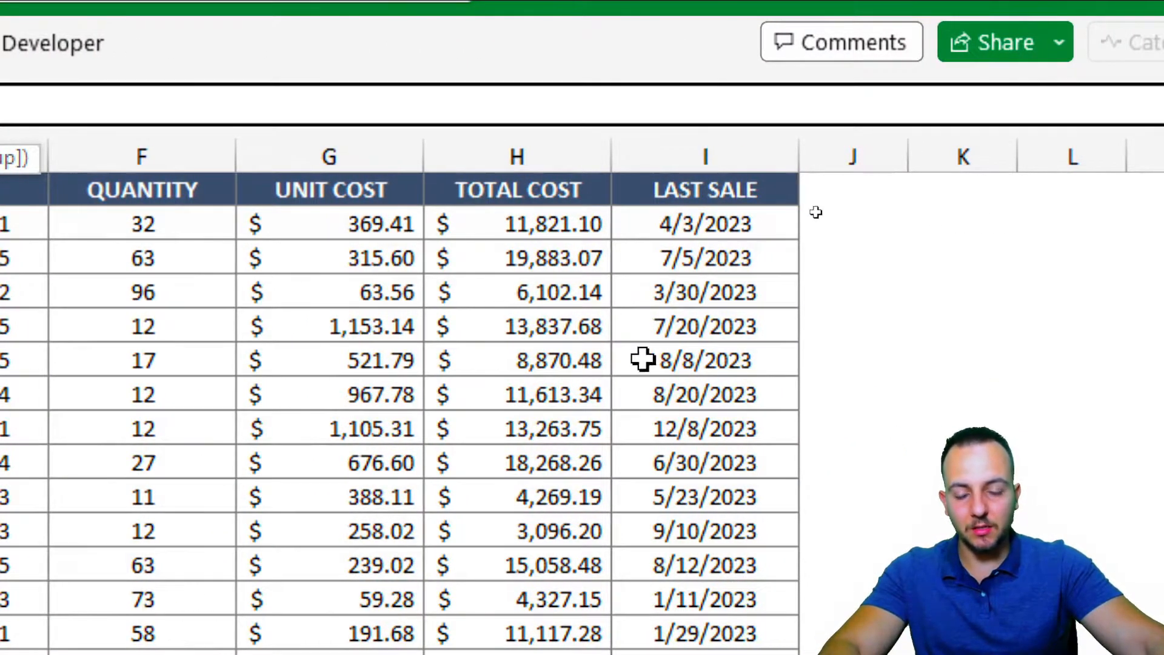
- Count the STOCK REPORT columns by drawing the numbers 1 to 7 over them, mark the UNIT COST column, and clear the drawing
click(365, 152)
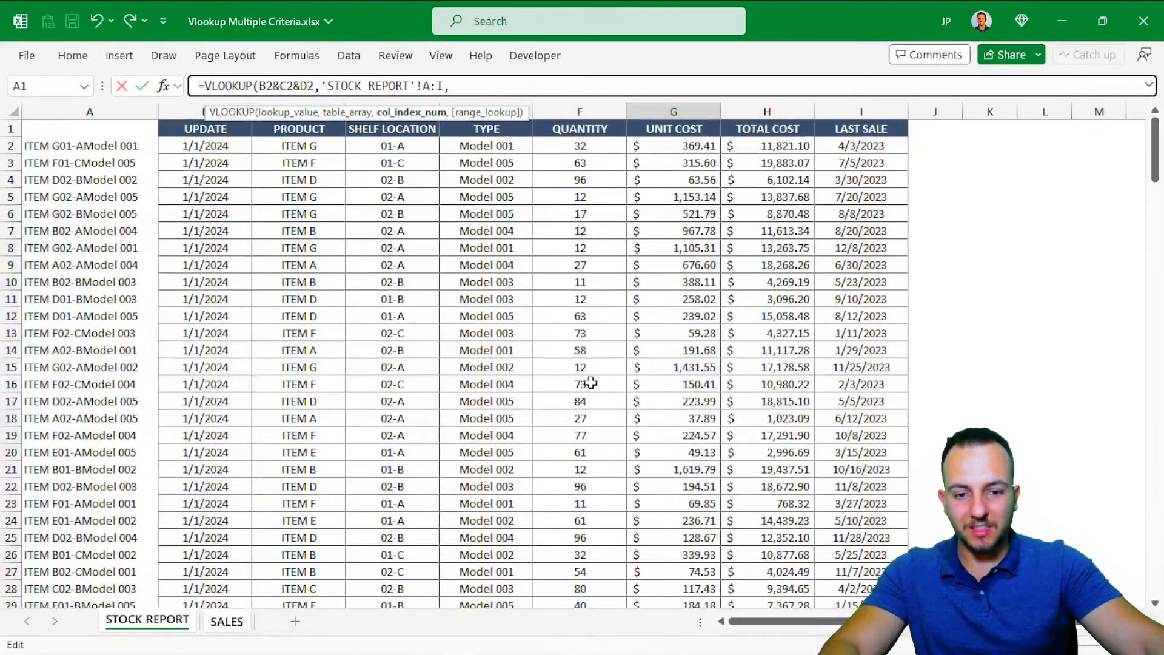
key(ctrl+2)
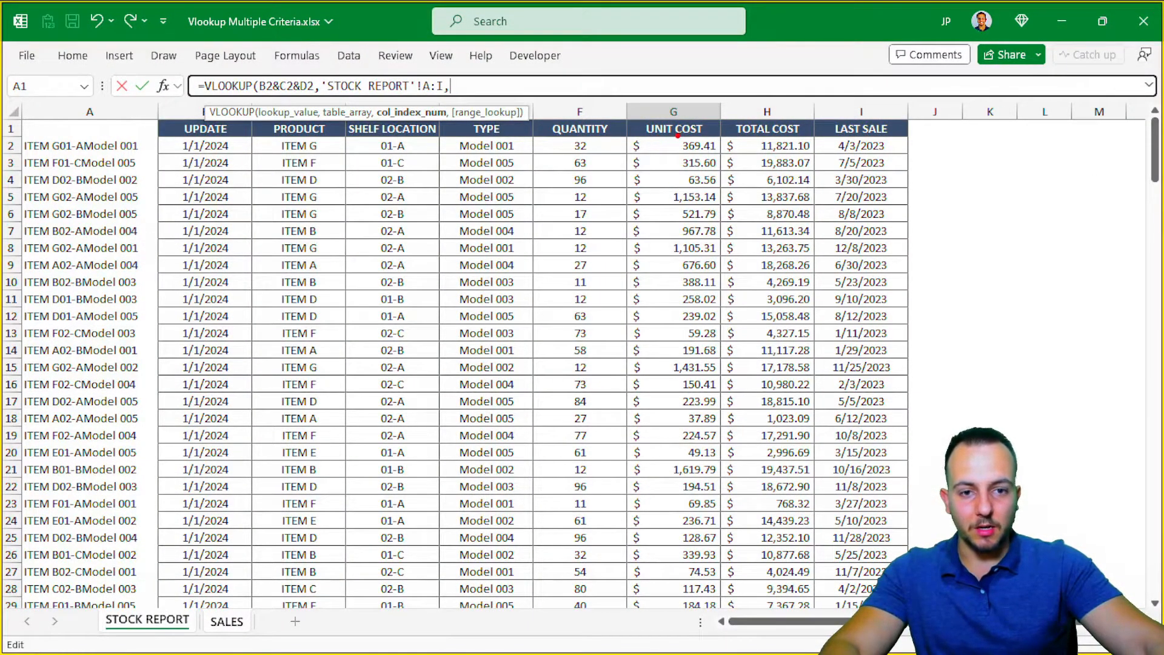
drag(71, 247, 103, 379)
mouse_move(184, 262)
mouse_down()
mouse_move(182, 328)
mouse_move(224, 353)
mouse_up()
mouse_move(272, 260)
mouse_down()
mouse_move(322, 262)
mouse_move(274, 364)
mouse_up()
mouse_move(394, 279)
mouse_down()
mouse_move(364, 306)
mouse_move(398, 364)
mouse_up()
drag(502, 277, 457, 358)
mouse_move(592, 280)
mouse_down()
mouse_move(570, 333)
mouse_move(592, 322)
mouse_up()
mouse_move(682, 281)
mouse_down()
mouse_move(724, 279)
mouse_move(704, 364)
mouse_up()
drag(666, 315, 742, 315)
mouse_move(630, 107)
mouse_down()
mouse_move(713, 144)
mouse_move(628, 142)
mouse_up()
drag(671, 250, 690, 251)
drag(667, 143, 678, 265)
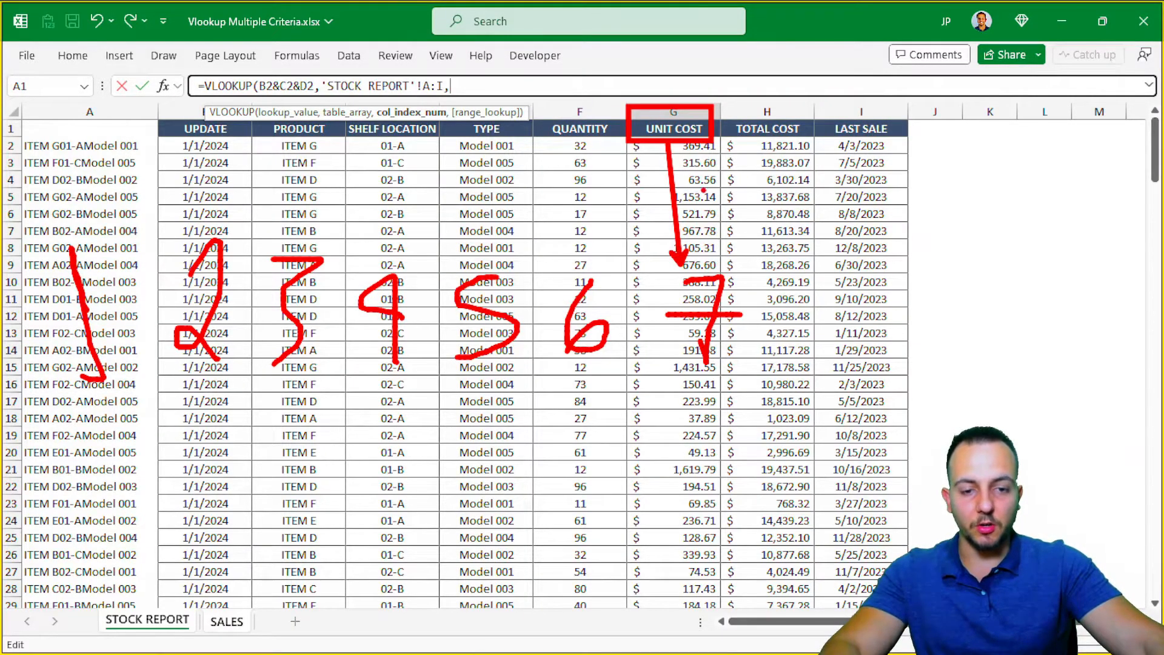
key(Escape)
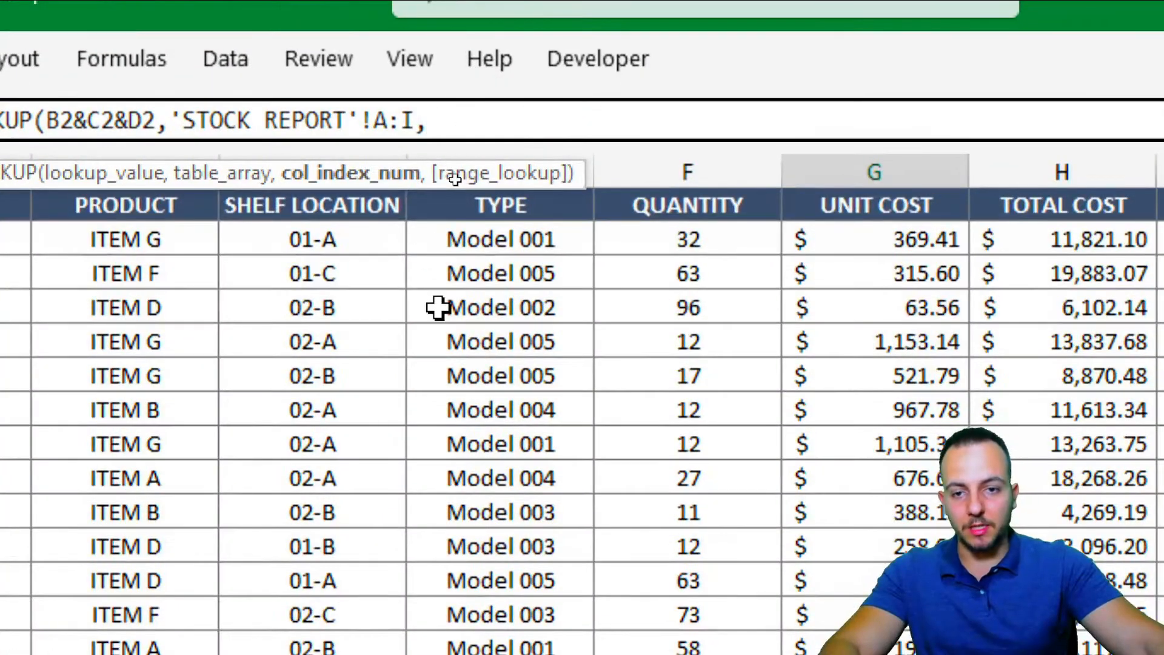
- Complete the VLOOKUP with column index 7 and FALSE for an exact match, and enter the formula
text(7,)
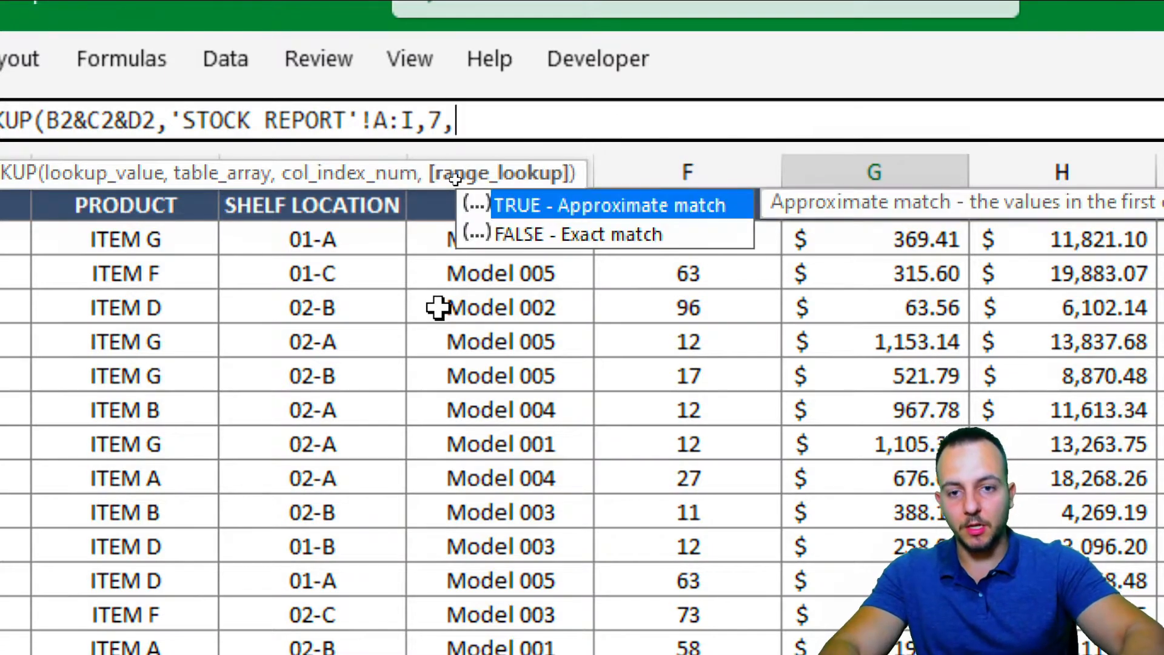
click(598, 237)
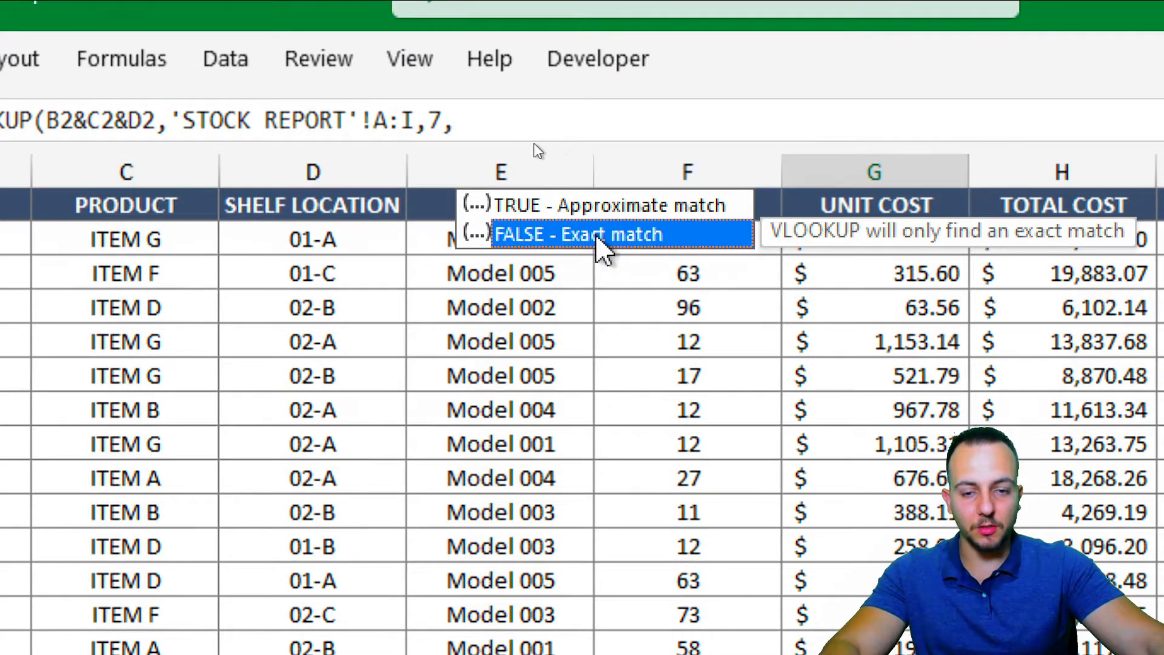
double_click(597, 237)
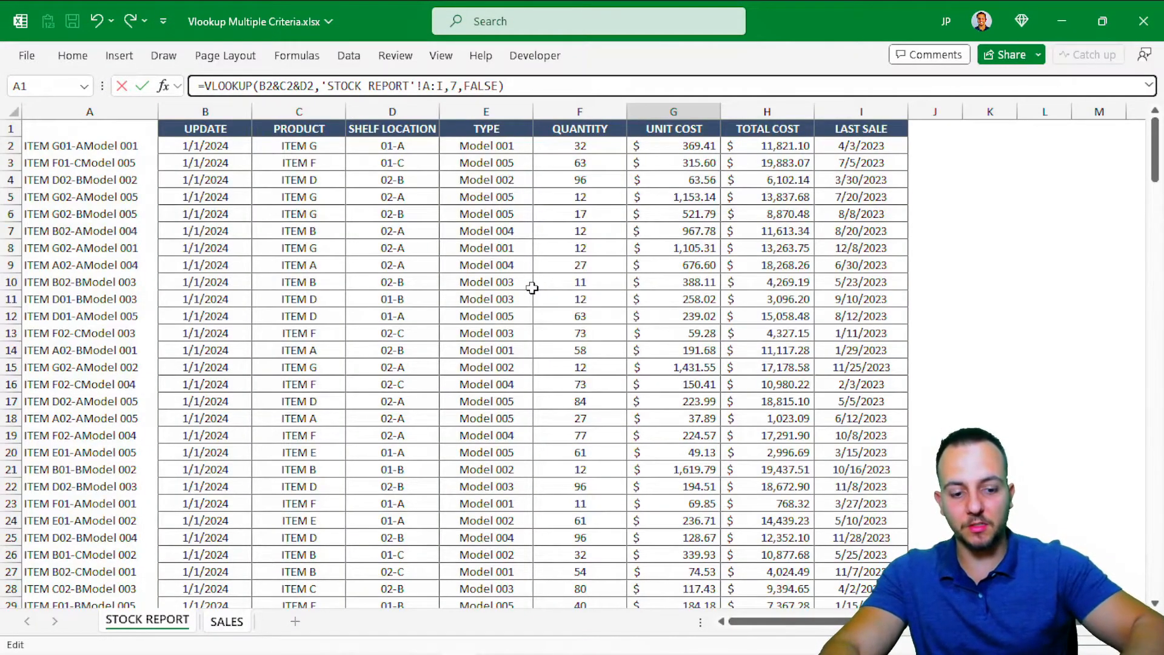
key(Return)
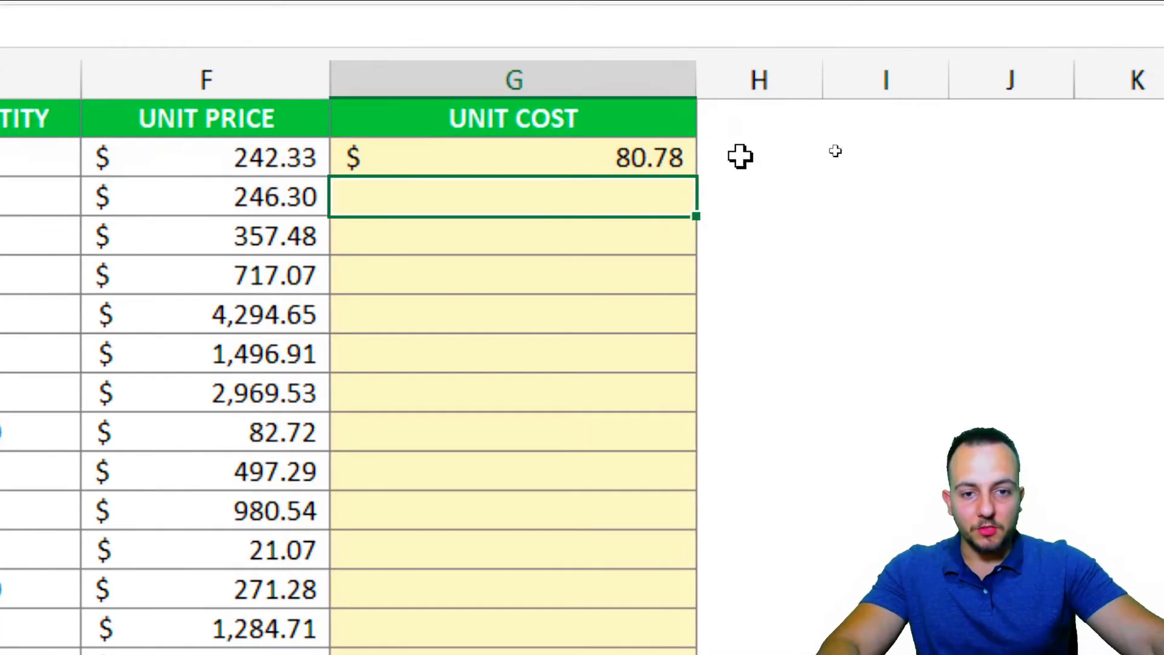
- Fill the G2 VLOOKUP formula down the UNIT COST column of the SALES sheet and review the filled rows
click(810, 152)
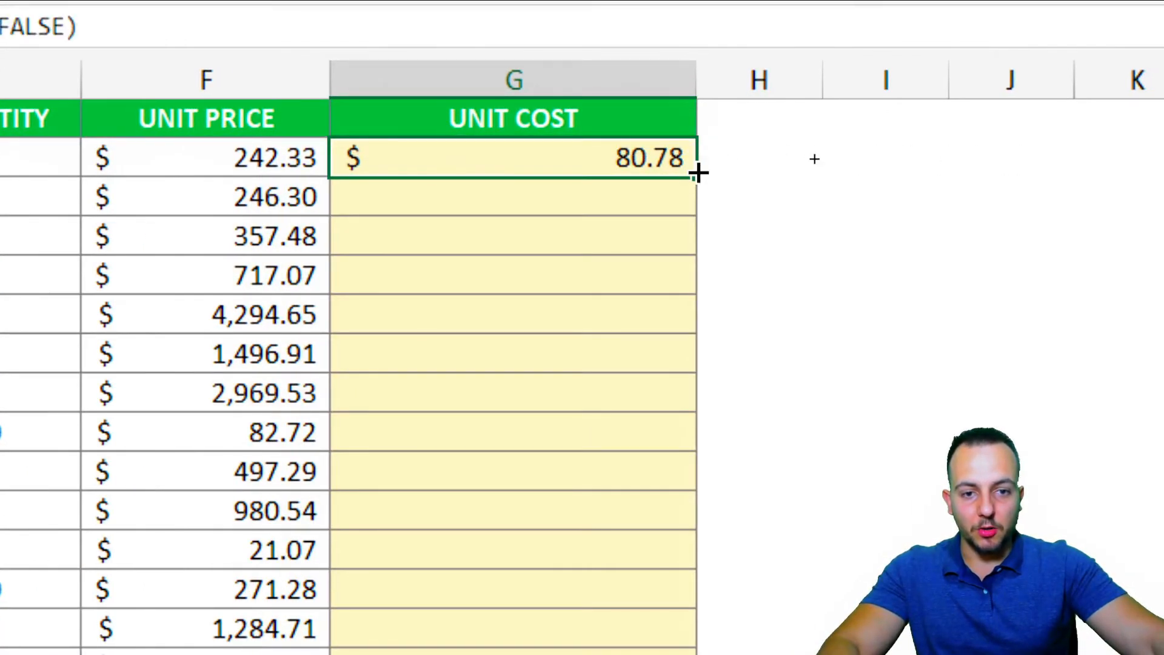
double_click(697, 174)
click(608, 156)
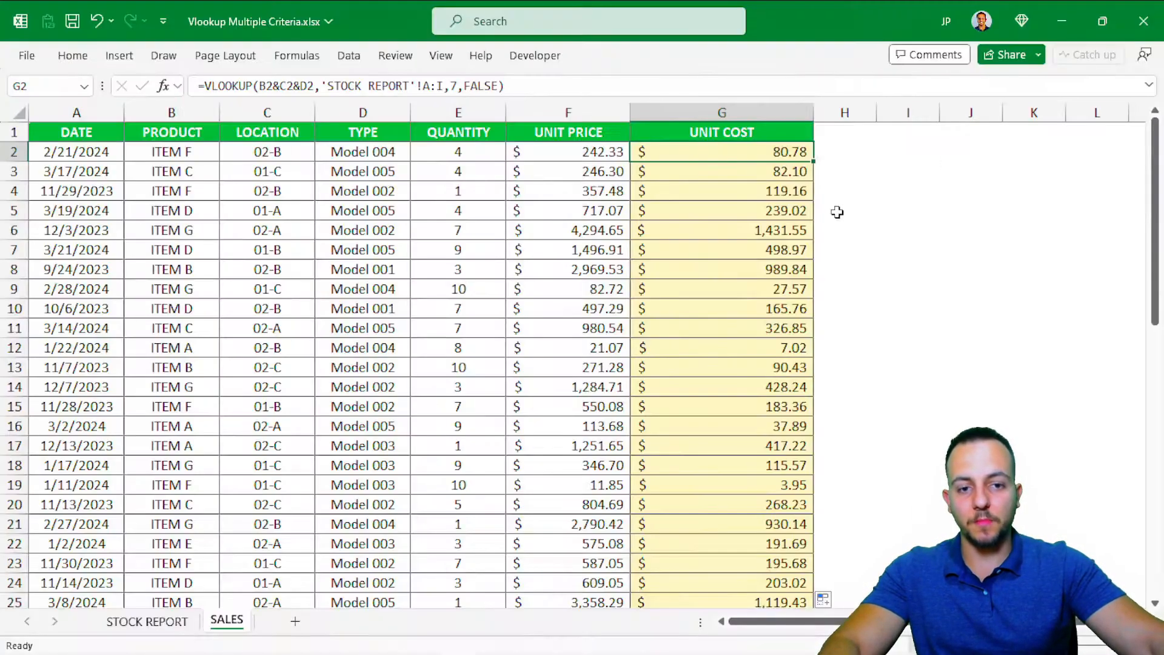
scroll(728, 288, down, 4)
scroll(829, 213, down, 11)
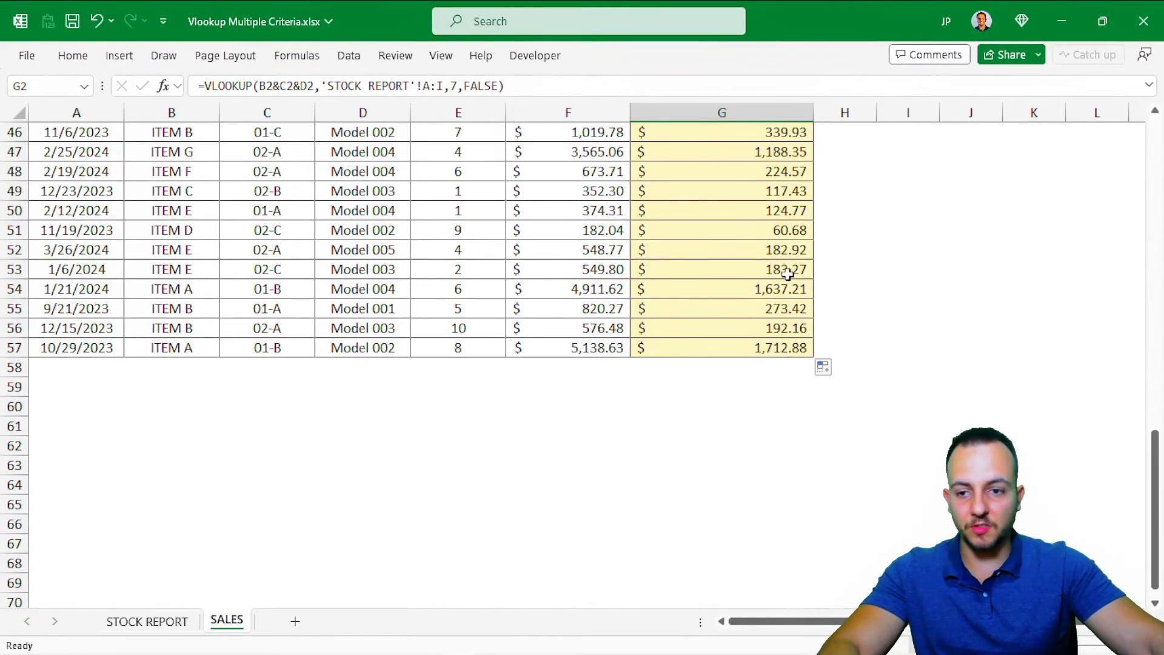
scroll(822, 238, down, 4)
scroll(787, 325, up, 19)
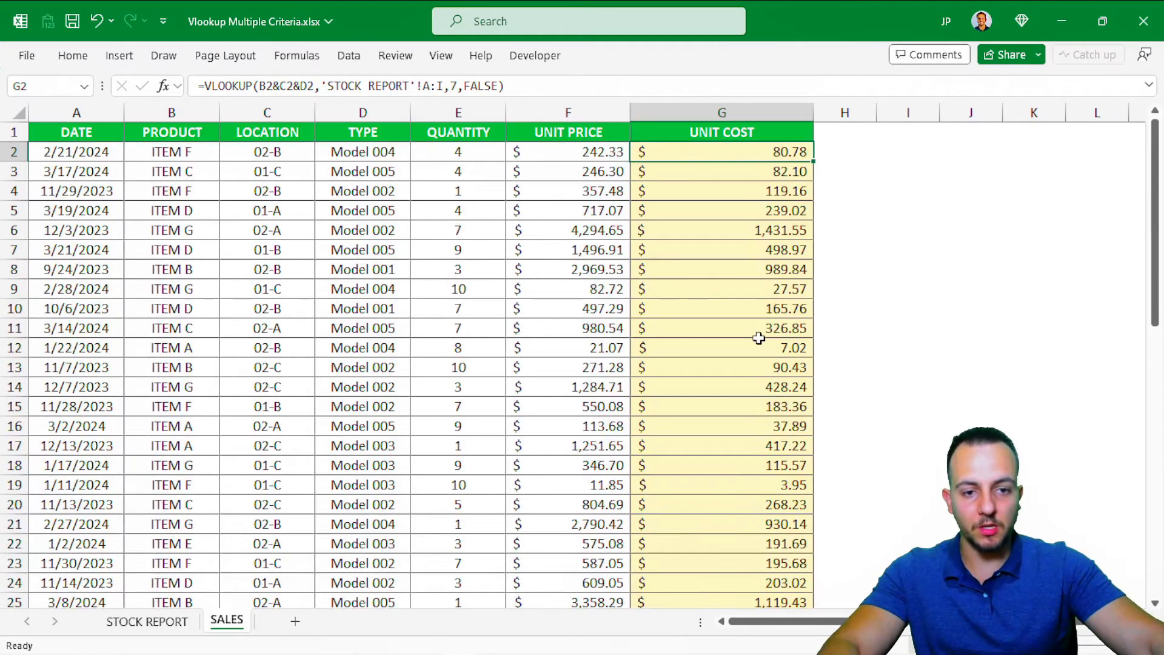
click(112, 135)
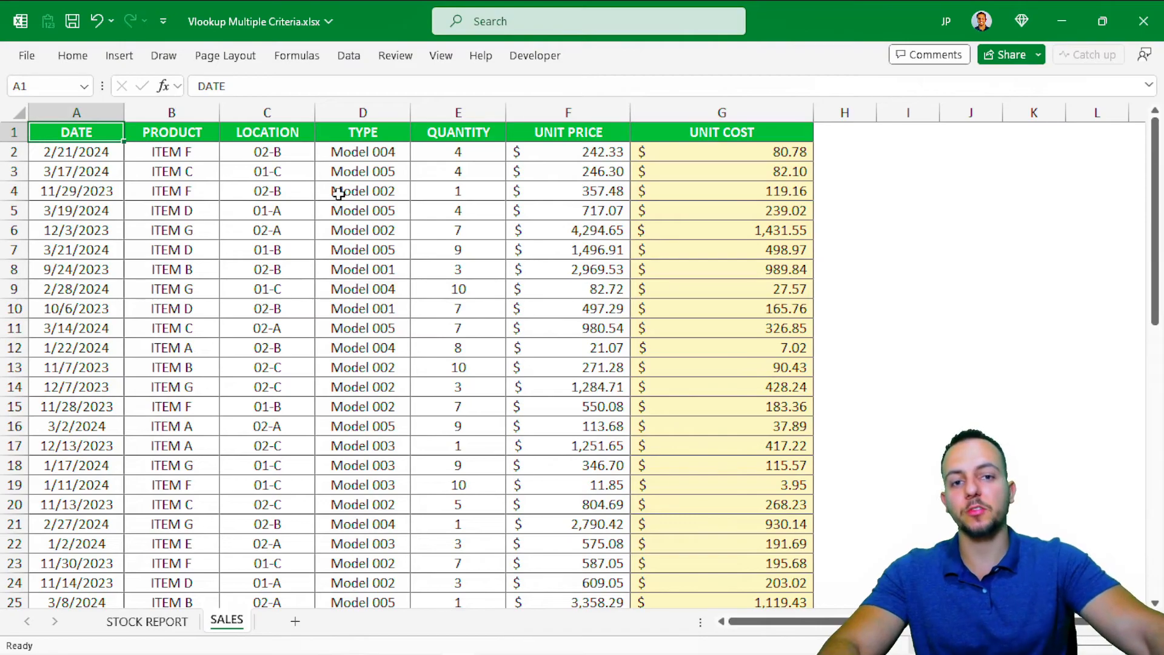